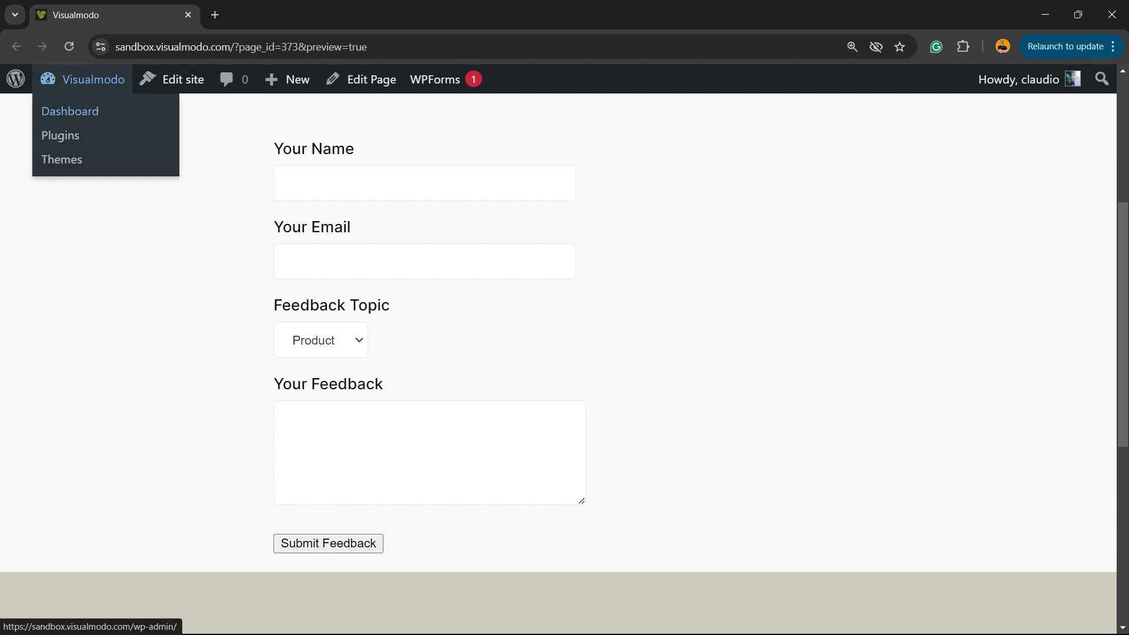
# Step: Leave the page preview for the WordPress admin dashboard
pyautogui.click(69, 111)
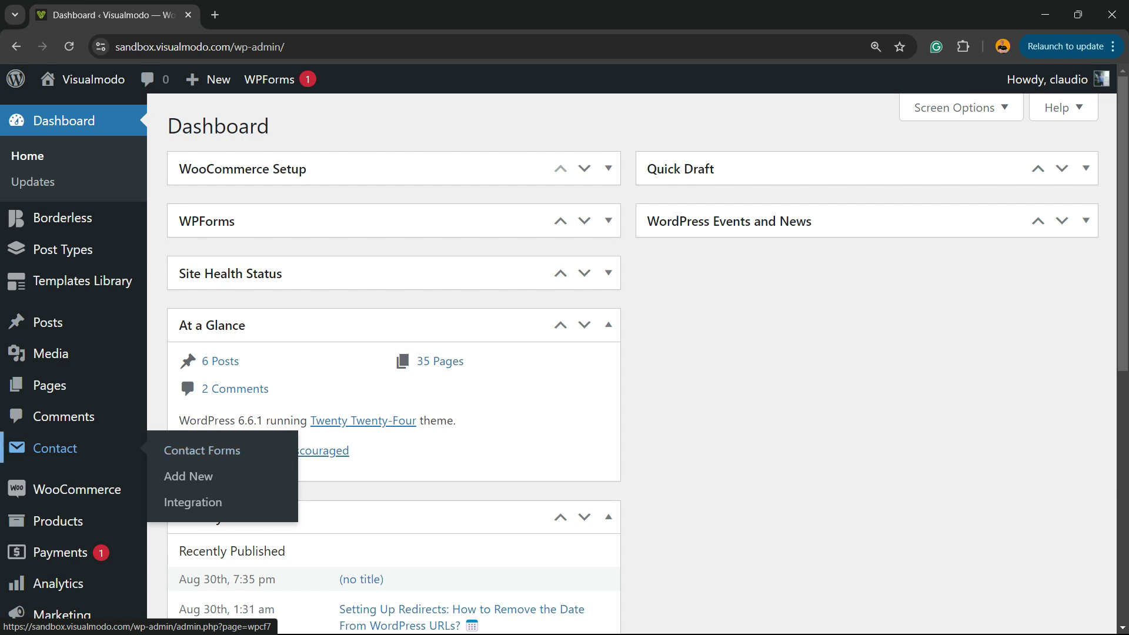
pyautogui.scroll(-2, 55, 414)
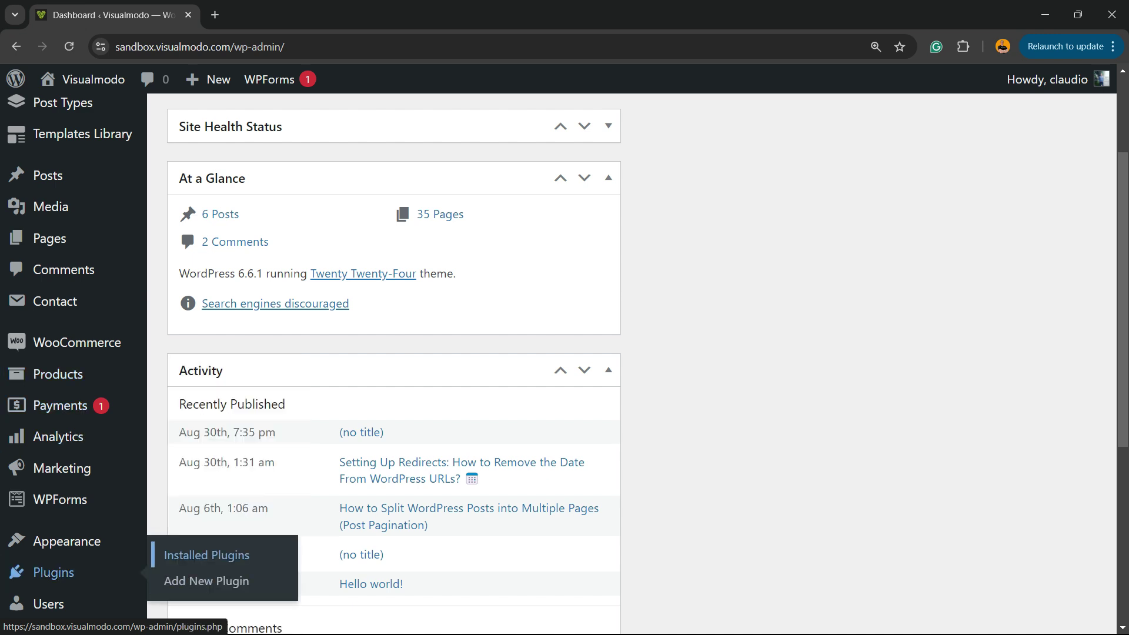
# Step: Search for 'Ultimate Addons for Contact Form 7', then install and activate it
pyautogui.click(206, 580)
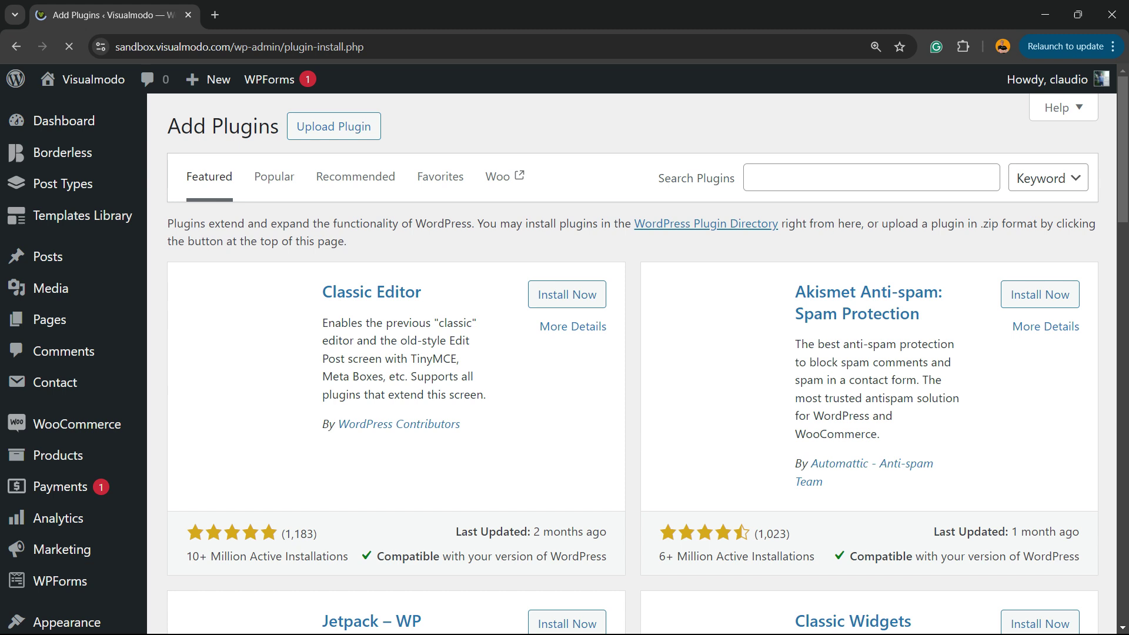
pyautogui.moveTo(658, 178); pyautogui.dragTo(736, 178)
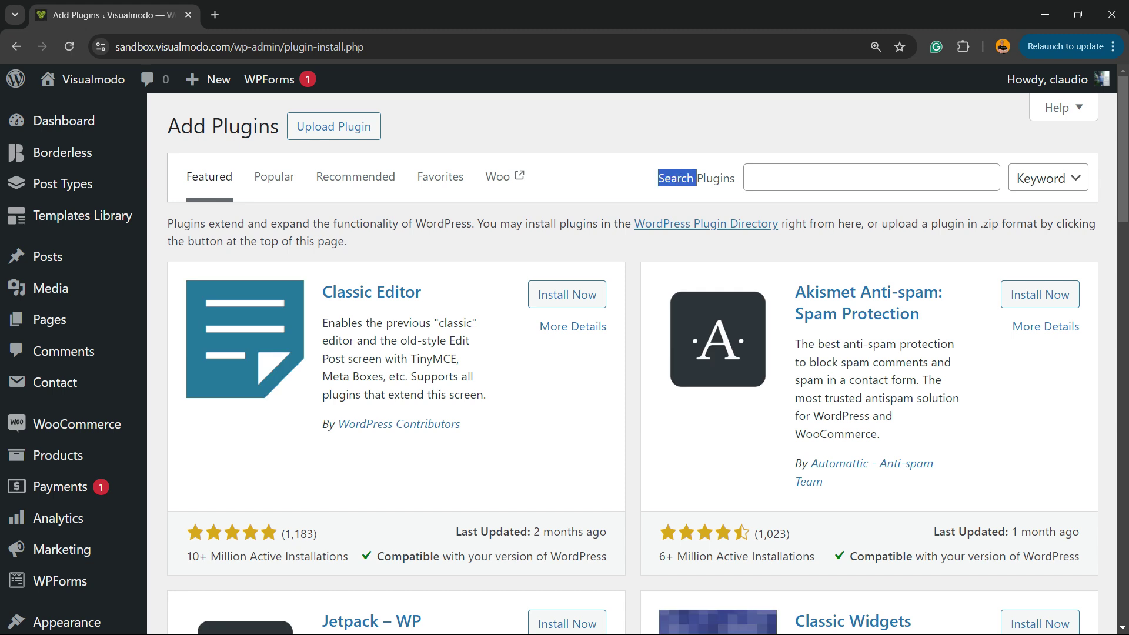
pyautogui.click(829, 178)
pyautogui.write('Ultimate Addons for Contact Form 7')
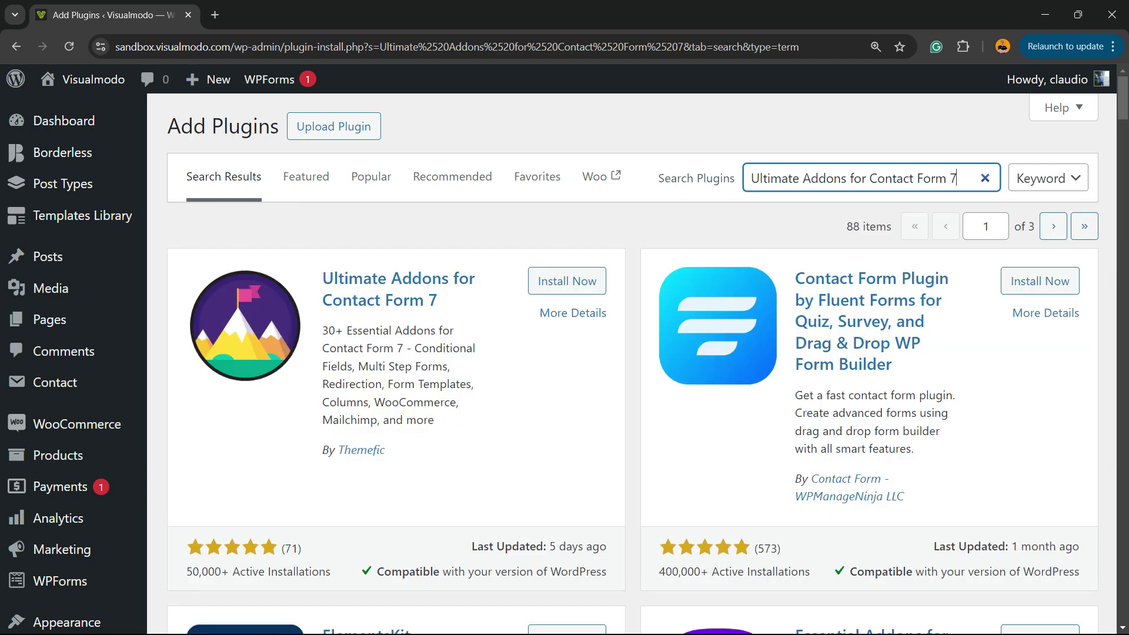
pyautogui.click(567, 281)
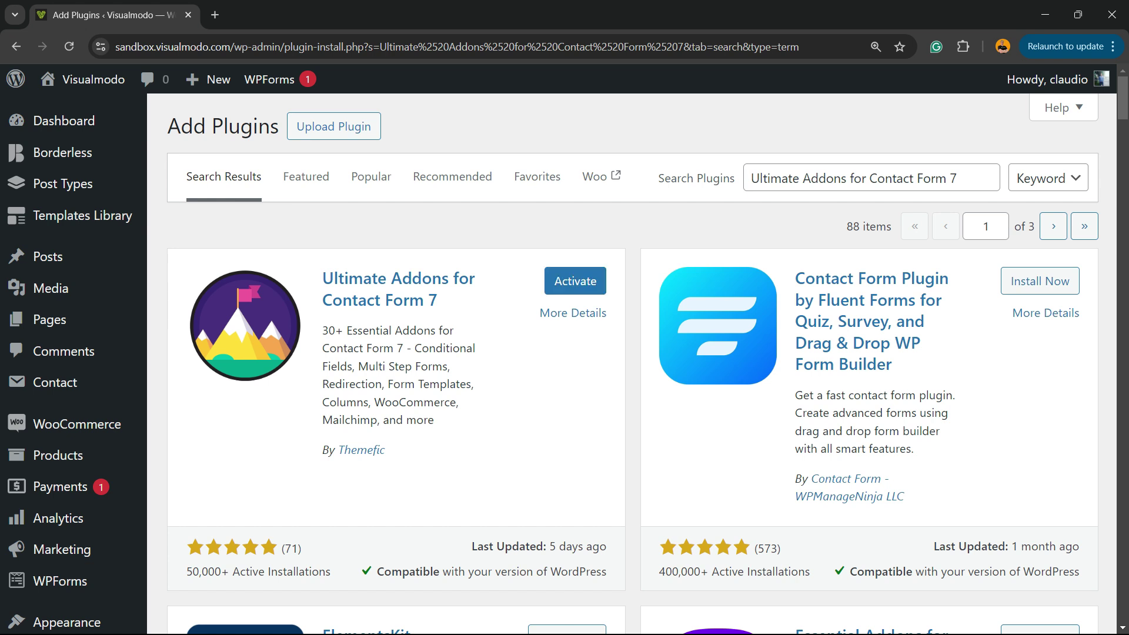
pyautogui.click(575, 281)
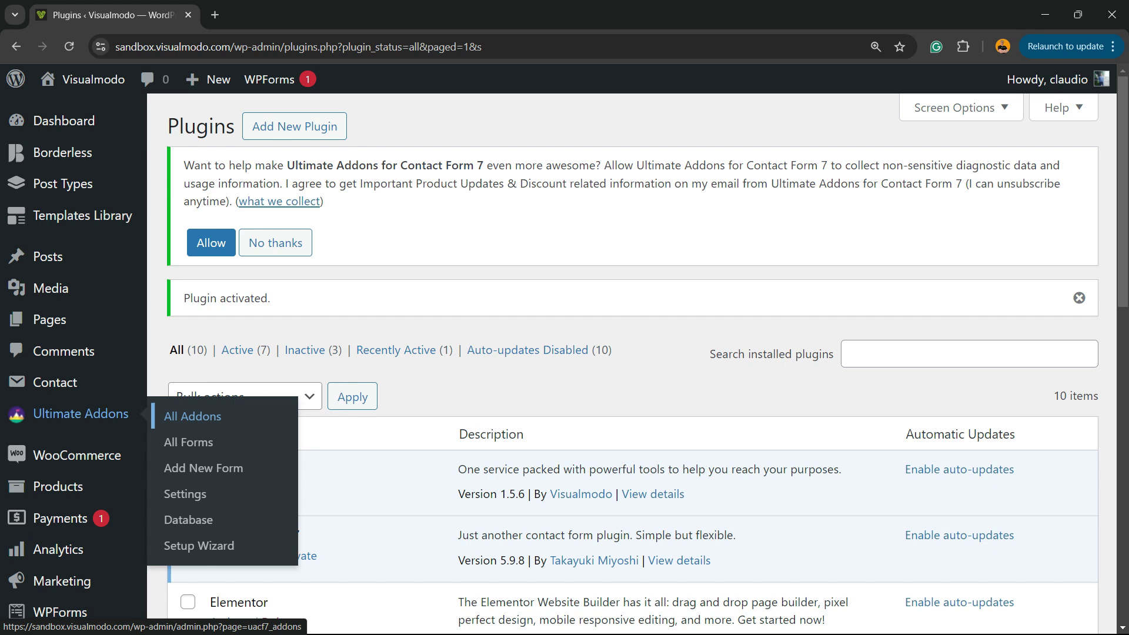
# Step: Start the Ultimate Addons setup wizard and toggle the Column or Grid addon
pyautogui.click(199, 545)
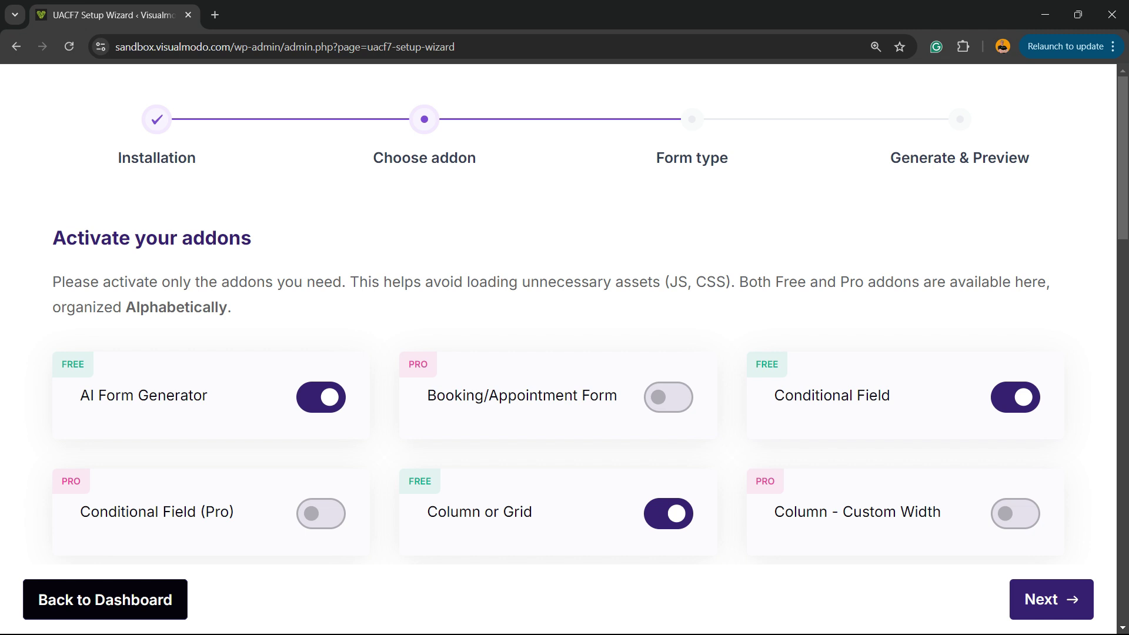
pyautogui.scroll(-2, 564, 353)
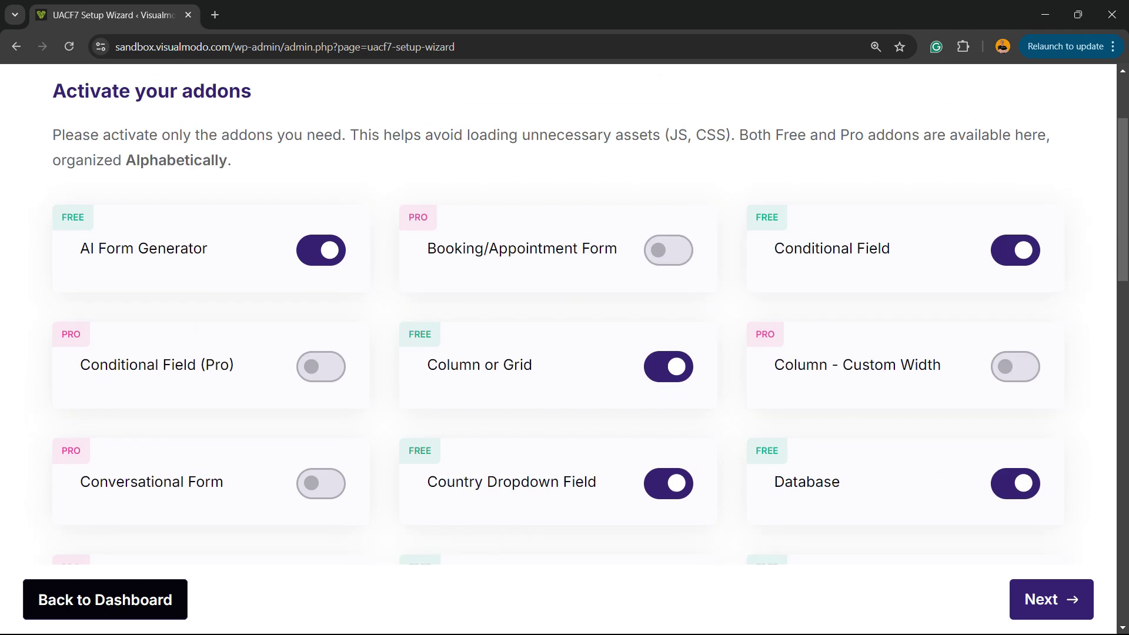
pyautogui.click(669, 366)
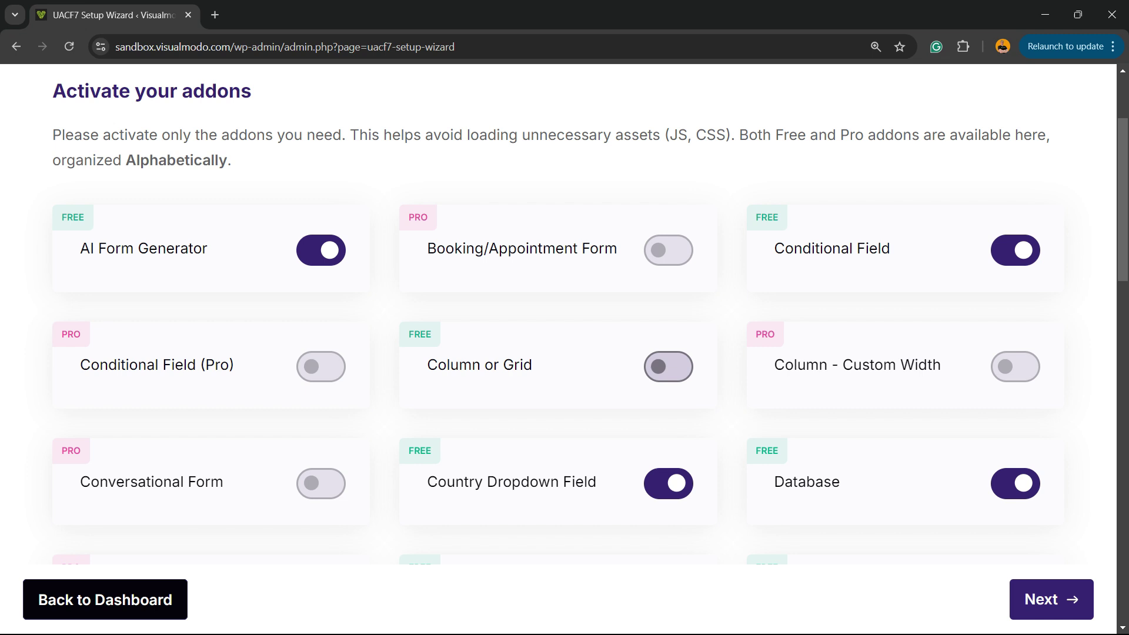
pyautogui.scroll(-2, 564, 352)
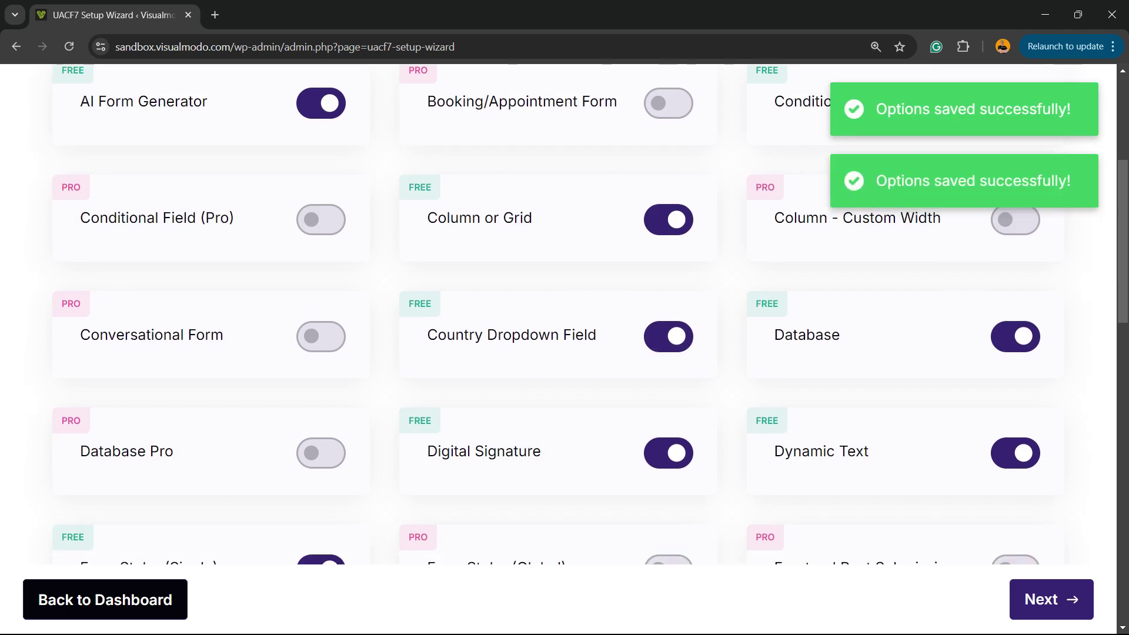
pyautogui.moveTo(755, 303); pyautogui.dragTo(780, 304)
pyautogui.scroll(-2, 779, 304)
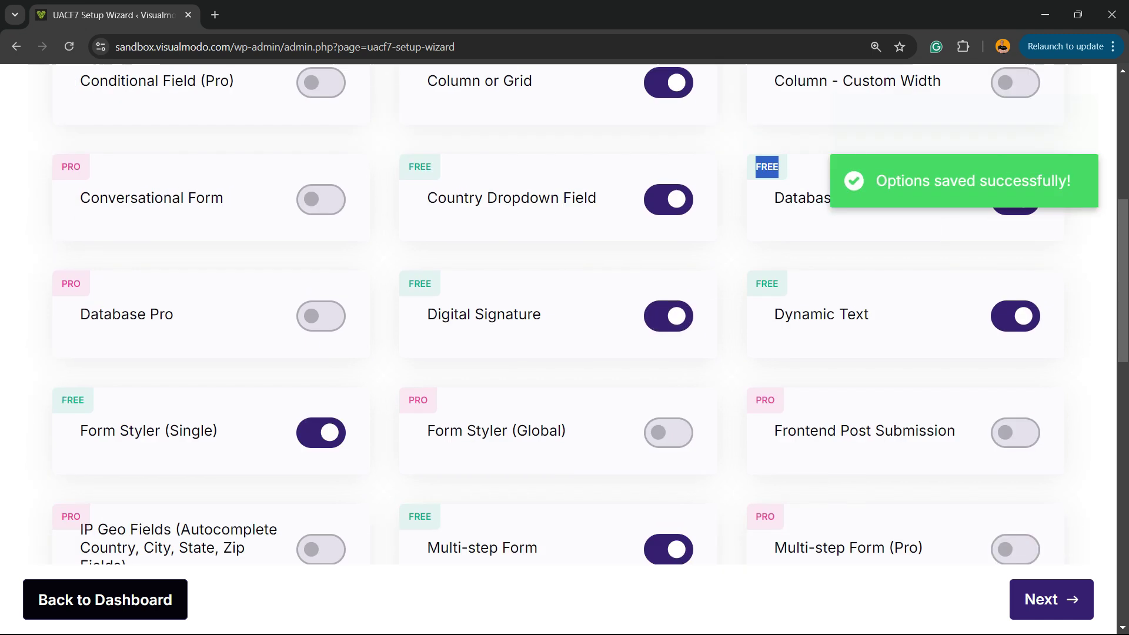
pyautogui.scroll(-3, 780, 304)
pyautogui.scroll(-2, 780, 304)
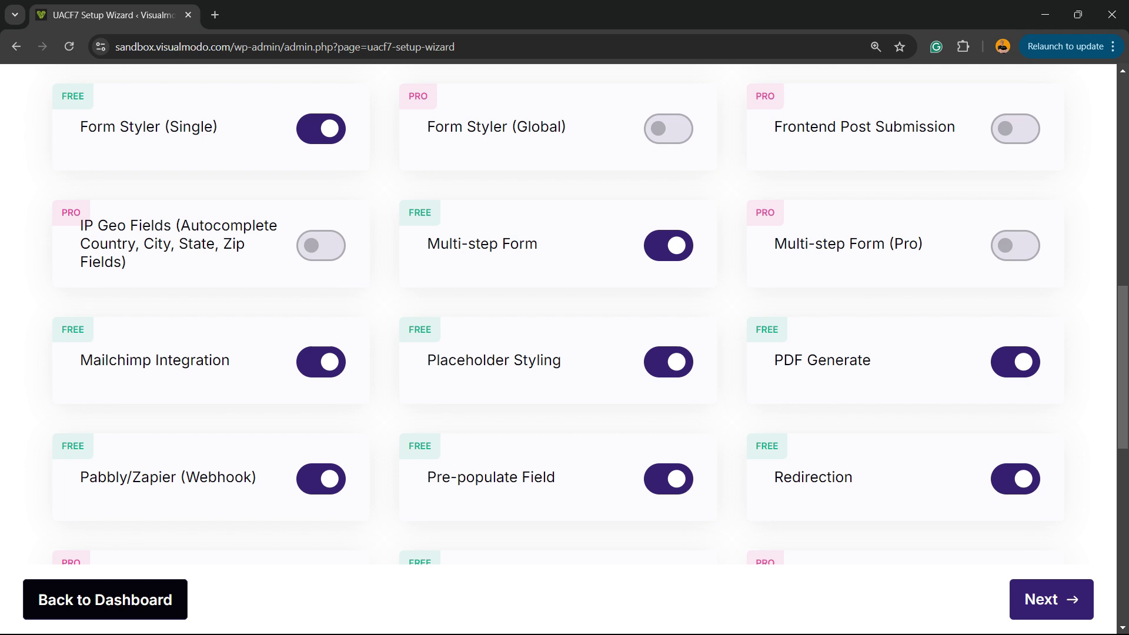
pyautogui.scroll(-2, 780, 304)
pyautogui.scroll(-3, 779, 304)
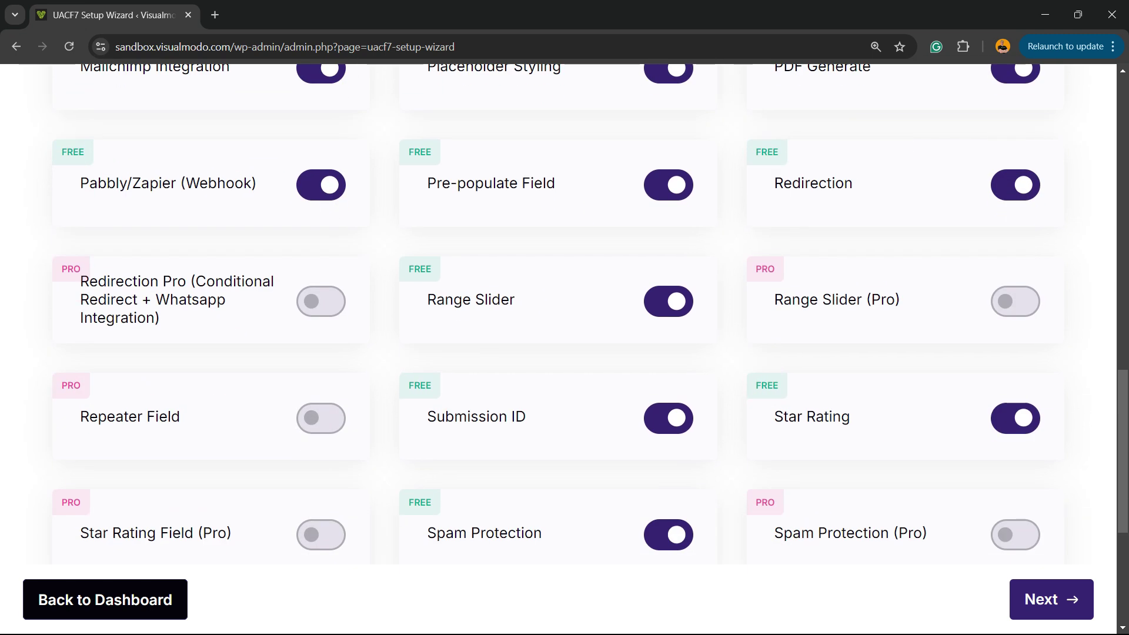
pyautogui.scroll(-2, 780, 303)
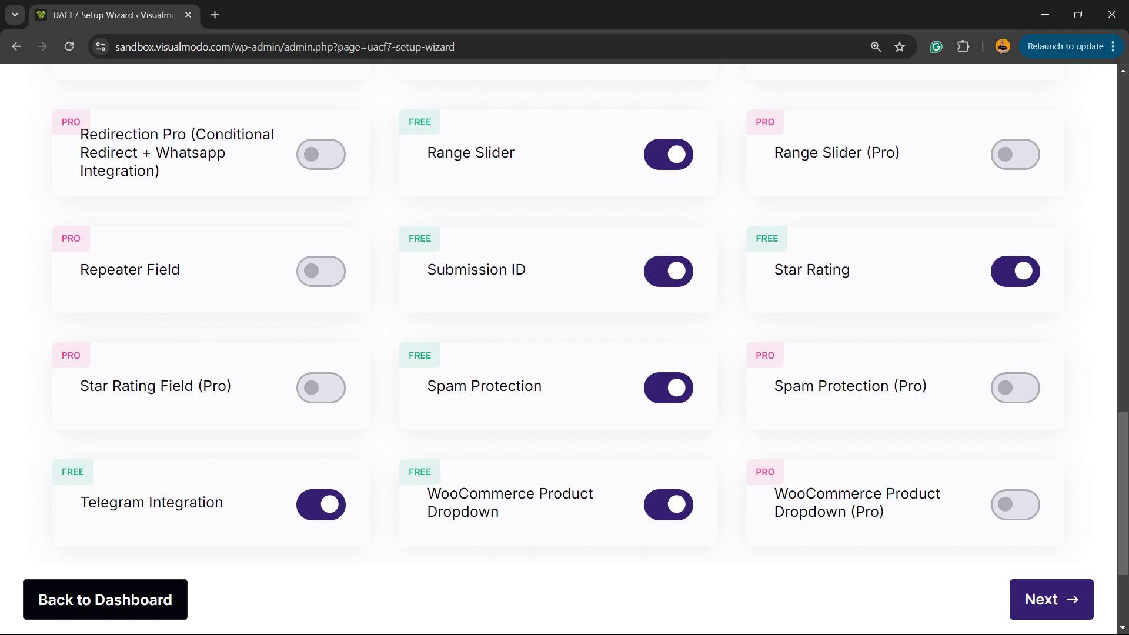
pyautogui.scroll(5, 780, 304)
pyautogui.scroll(5, 780, 304)
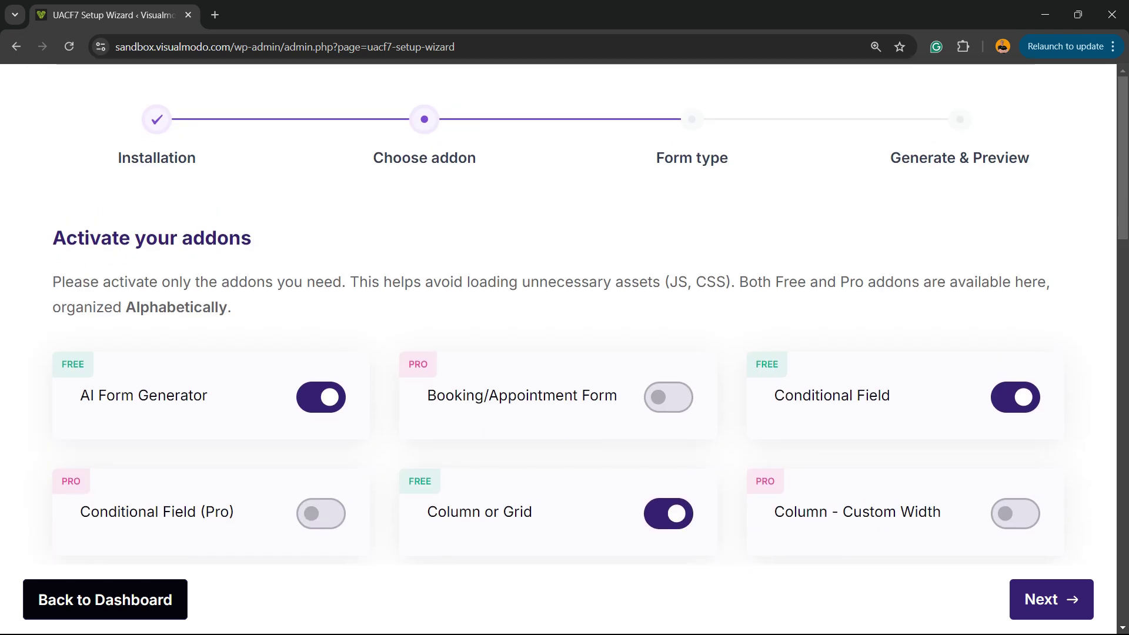
# Step: Choose the Feedback form type, generate its markup with AI, and create the form
pyautogui.click(1051, 599)
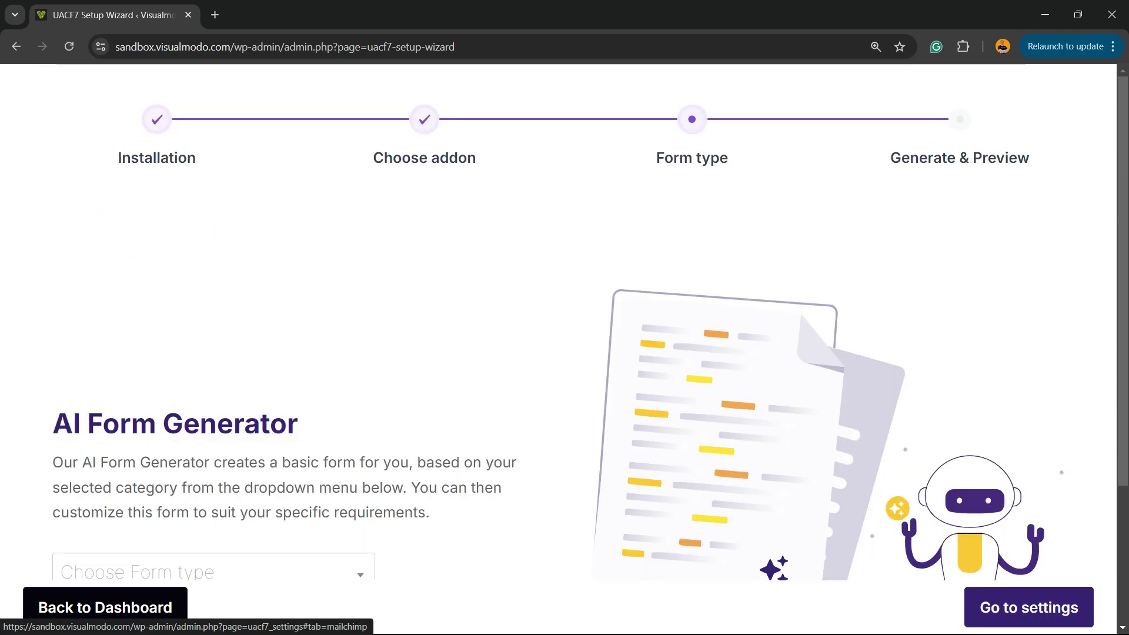
pyautogui.scroll(-2, 565, 353)
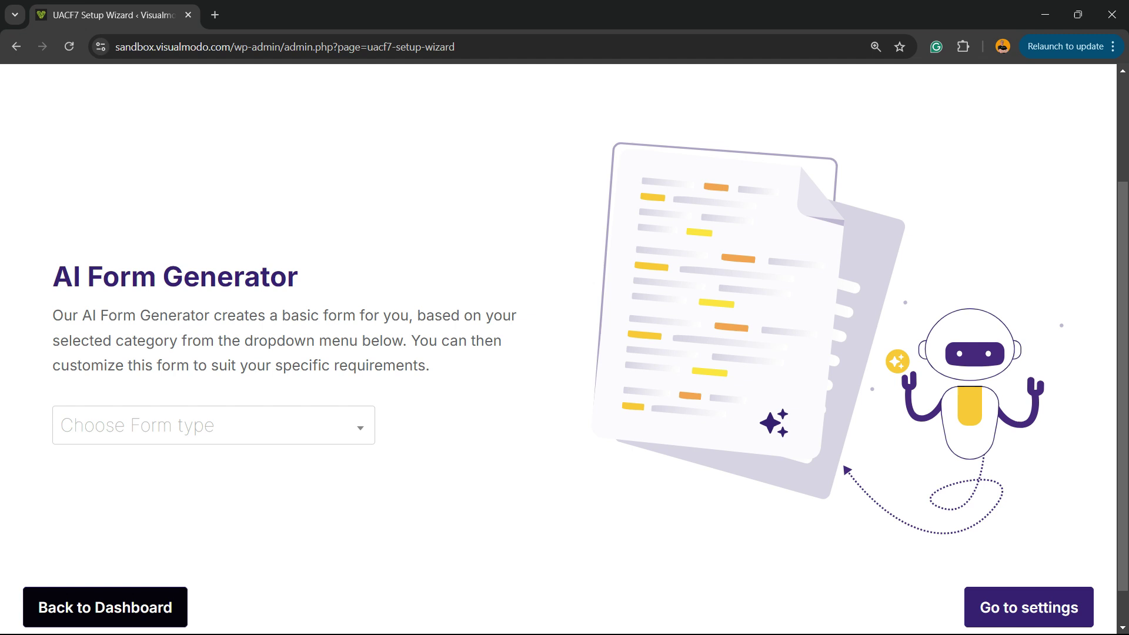
pyautogui.doubleClick(123, 277)
pyautogui.tripleClick(125, 277)
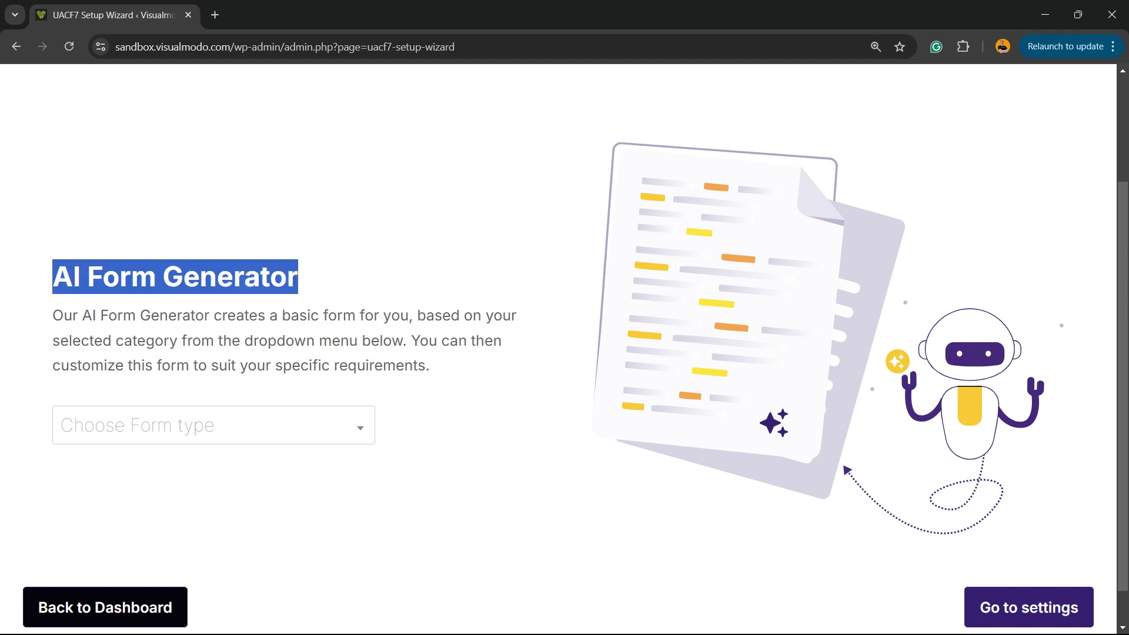
pyautogui.click(214, 425)
pyautogui.scroll(-2, 213, 309)
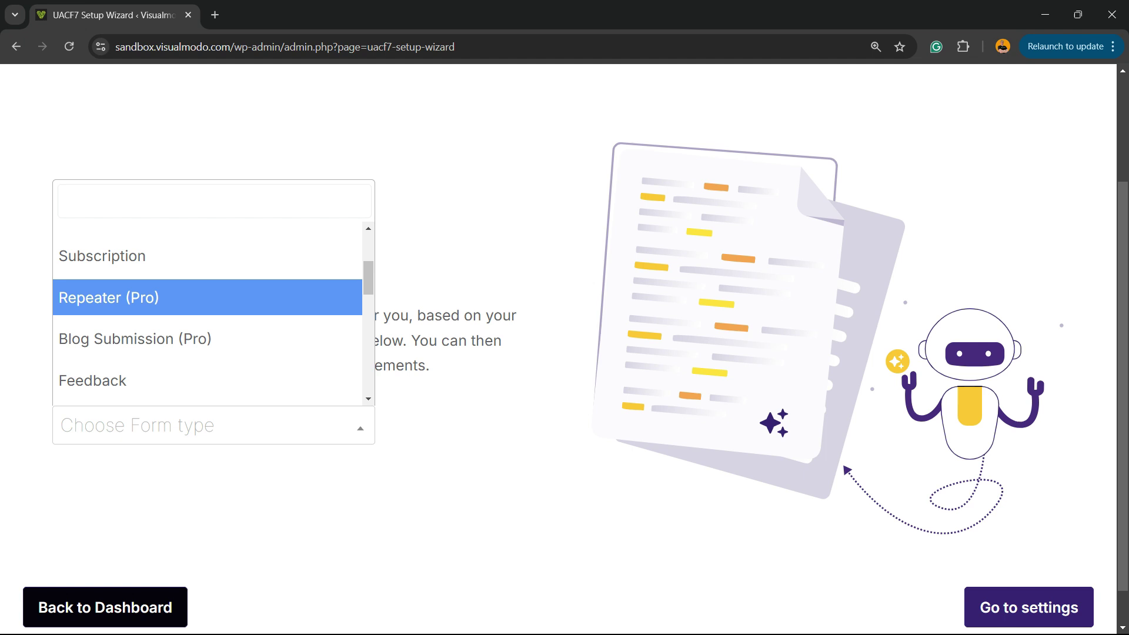
pyautogui.scroll(-1, 213, 309)
pyautogui.scroll(1, 214, 309)
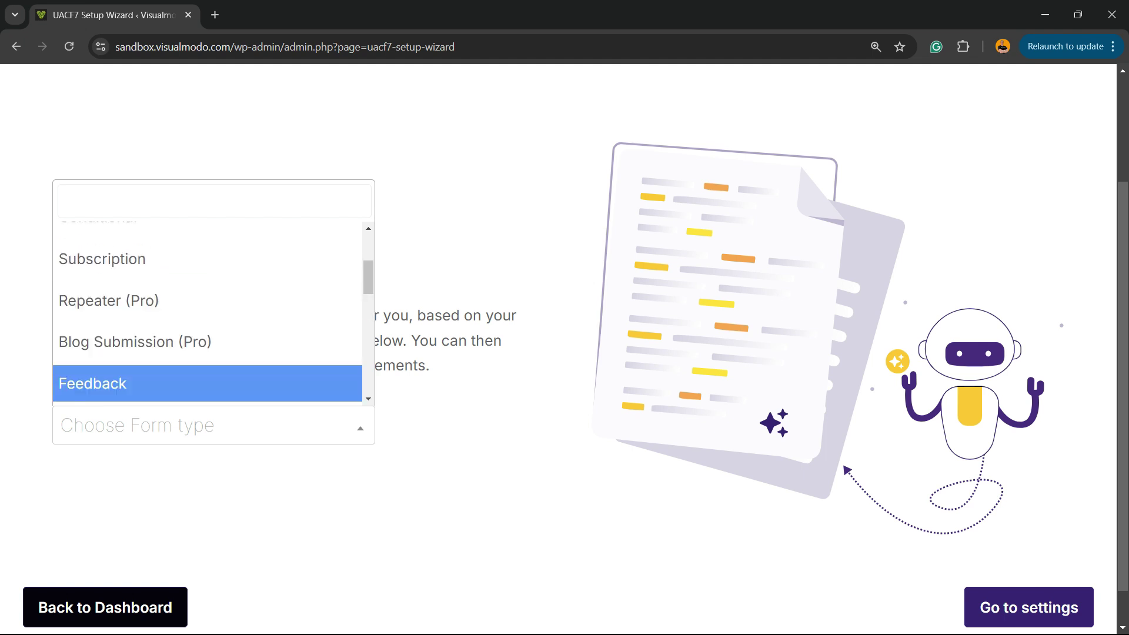
pyautogui.click(141, 384)
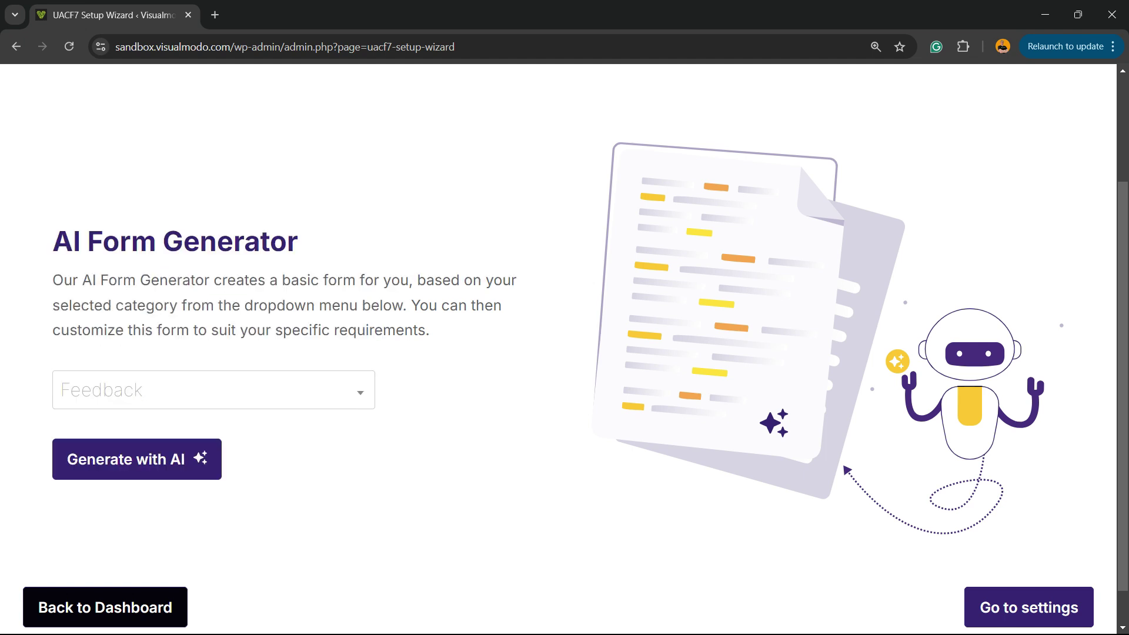
pyautogui.click(137, 459)
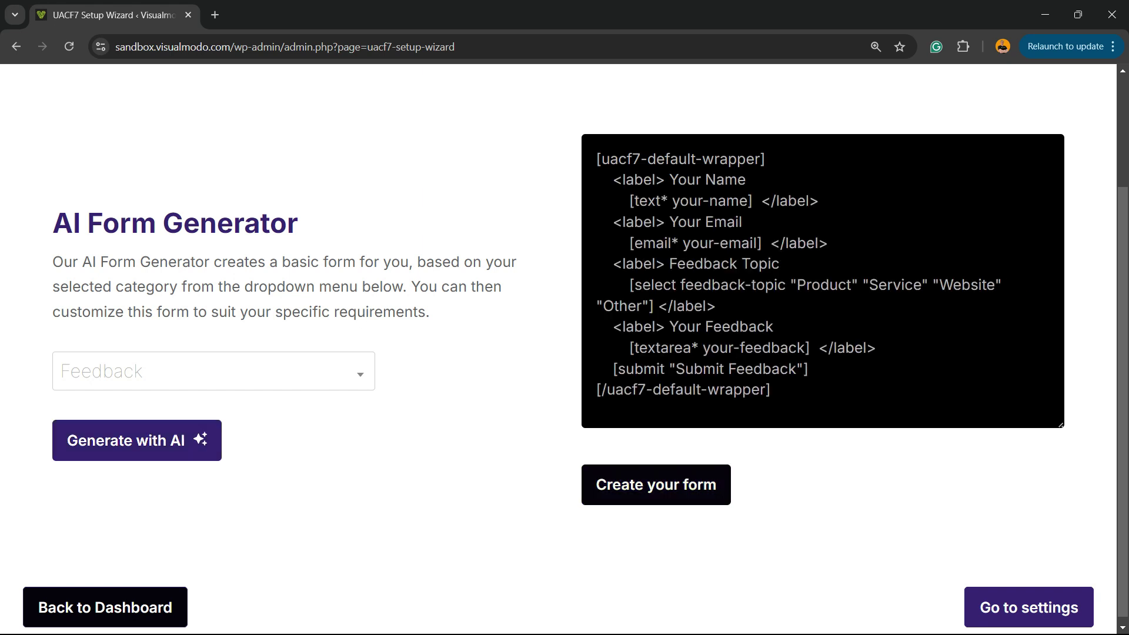
pyautogui.click(655, 484)
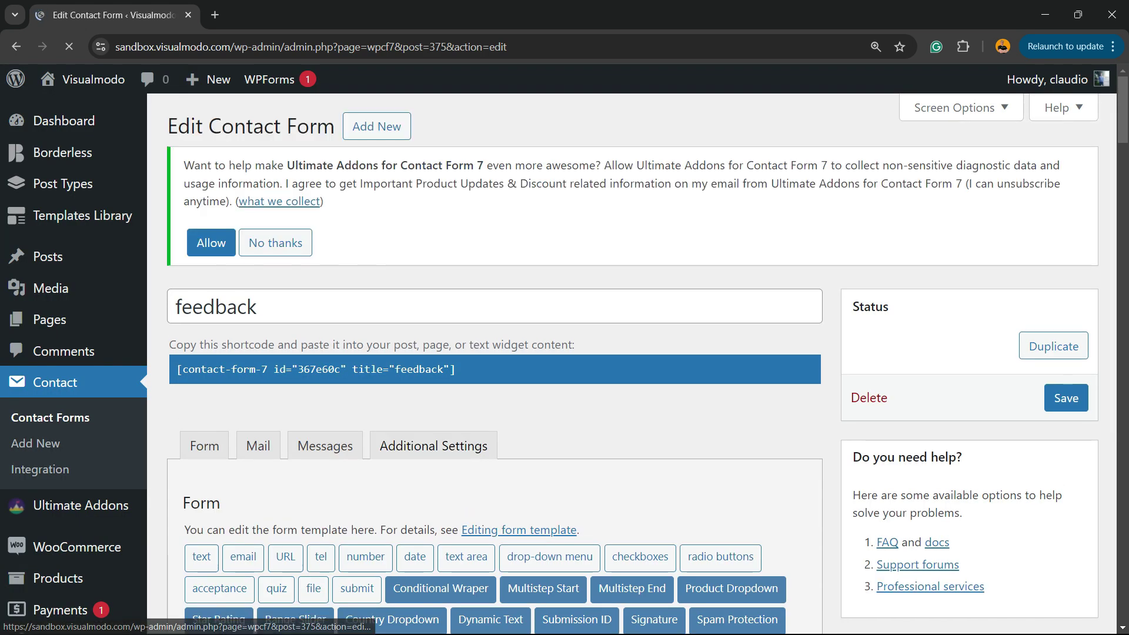
pyautogui.scroll(-5, 494, 397)
pyautogui.scroll(1, 494, 398)
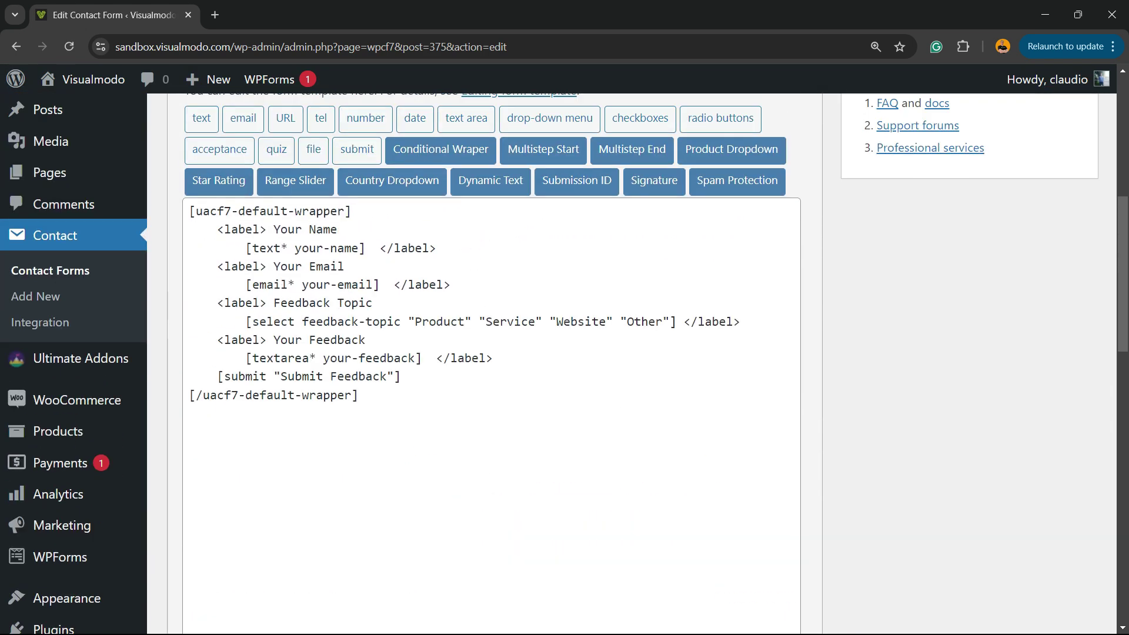
pyautogui.scroll(4, 494, 354)
pyautogui.scroll(-2, 494, 353)
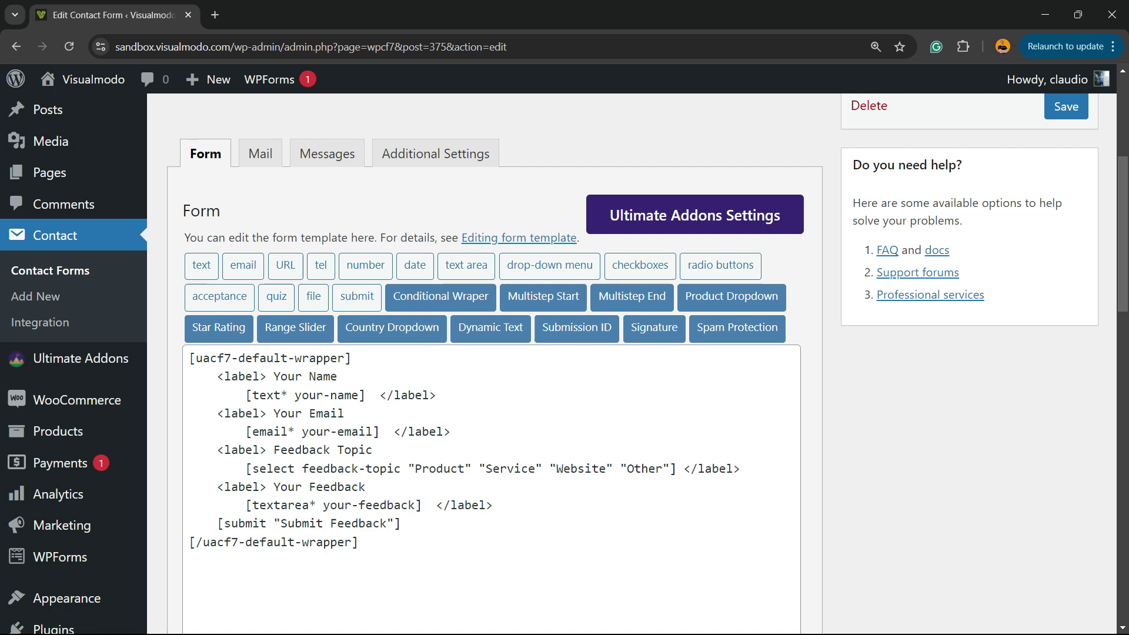
pyautogui.scroll(3, 494, 353)
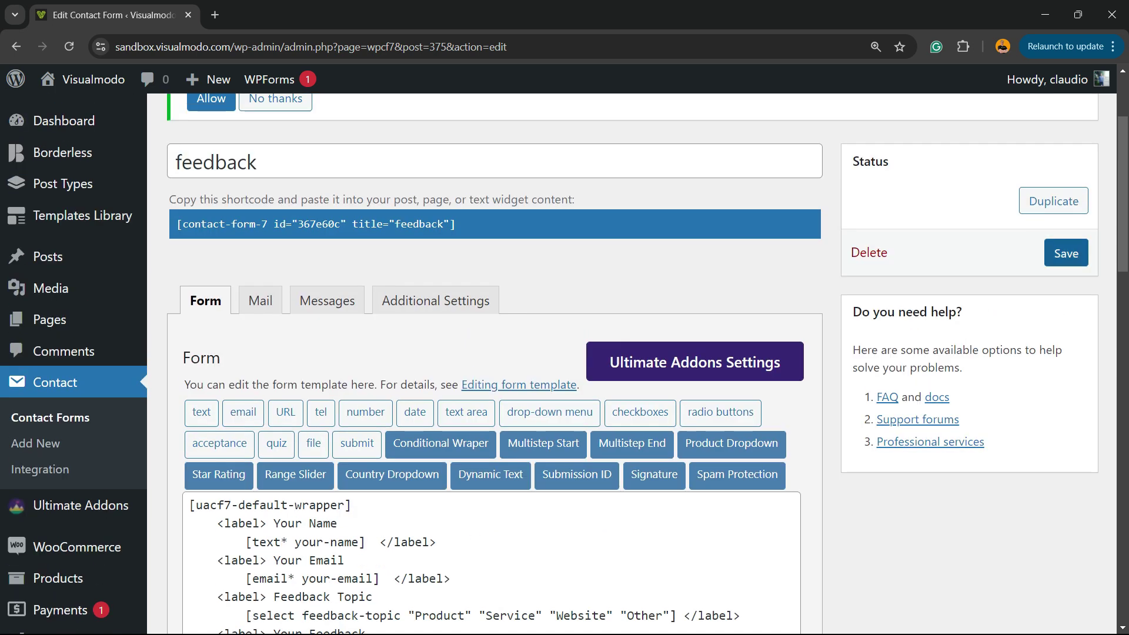
# Step: Save the feedback contact form from the Status box
pyautogui.click(1065, 254)
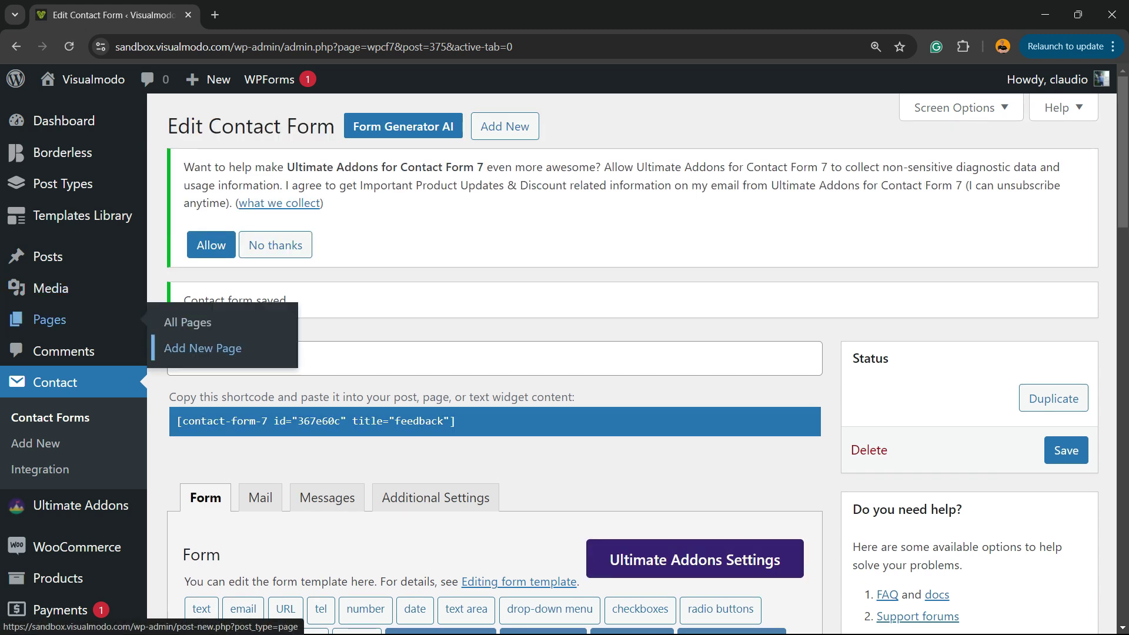
# Step: Open a new page draft in another tab and dismiss the pattern chooser
pyautogui.rightClick(203, 347)
pyautogui.click(238, 362)
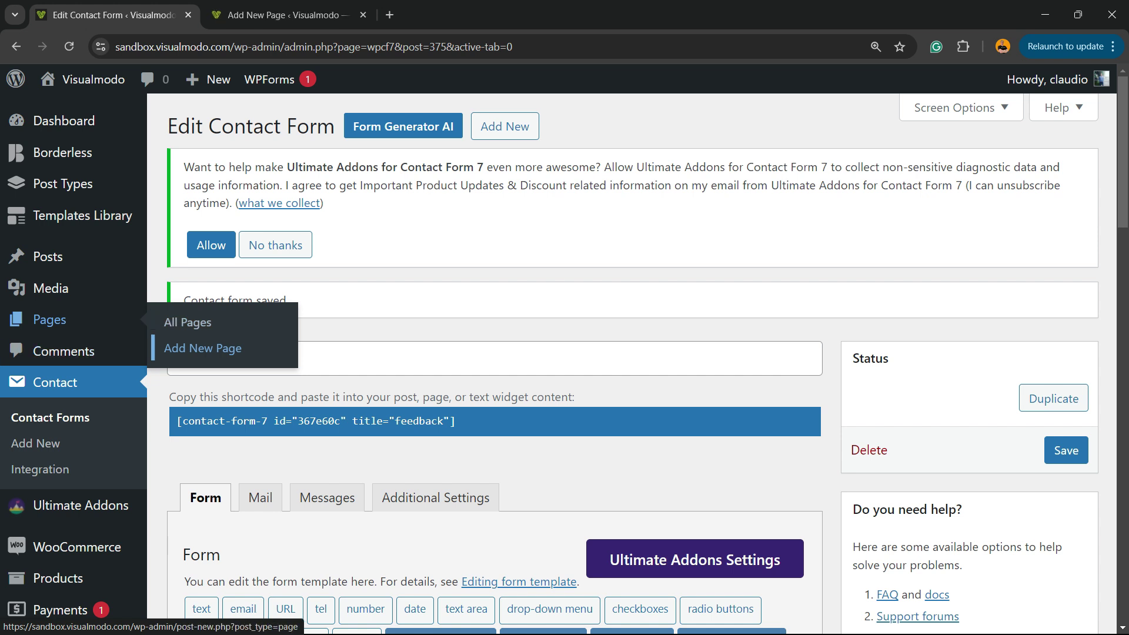
pyautogui.click(282, 15)
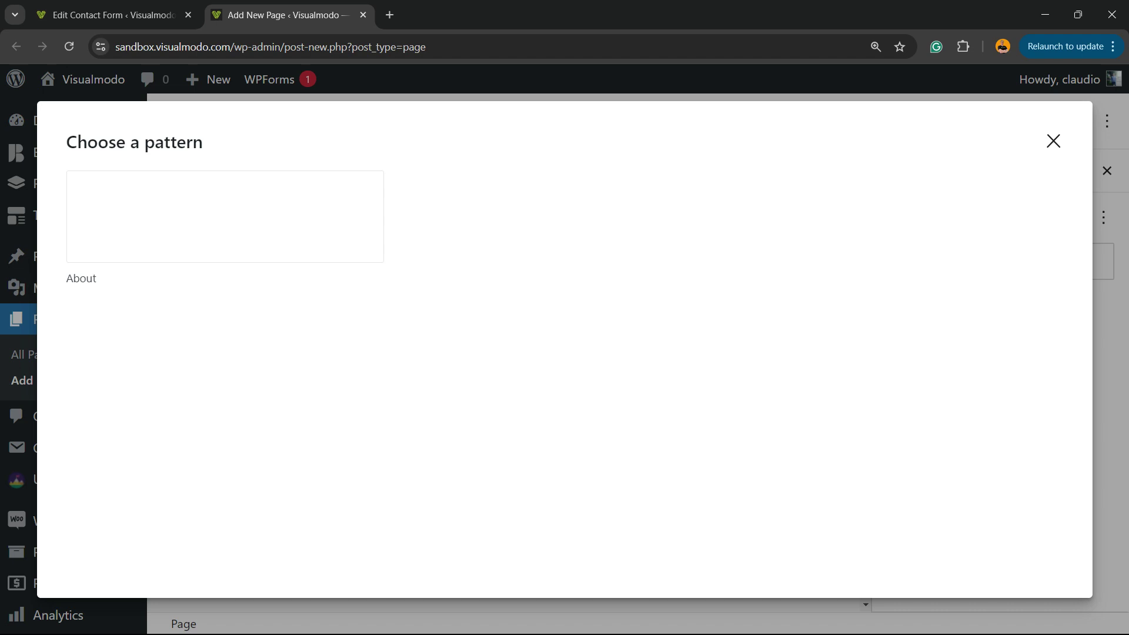
pyautogui.press('Escape')
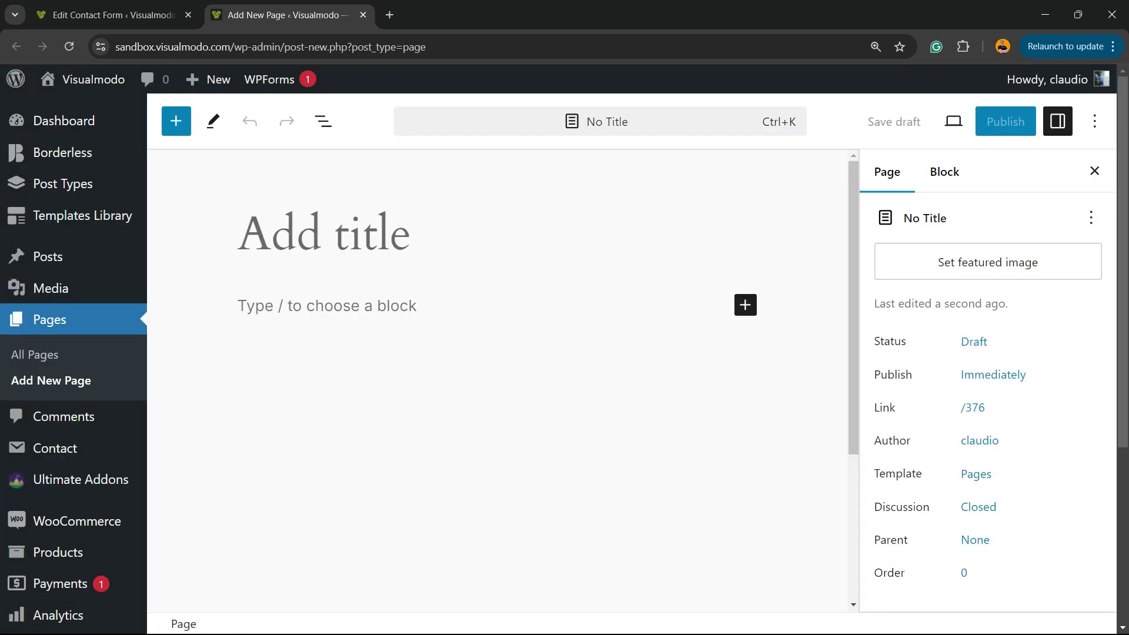
# Step: Paste the contact form shortcode into the page body and publish the page
pyautogui.click(327, 306)
pyautogui.write('[contact-form-7 id="367e60c" title="feedback"]')
pyautogui.click(494, 231)
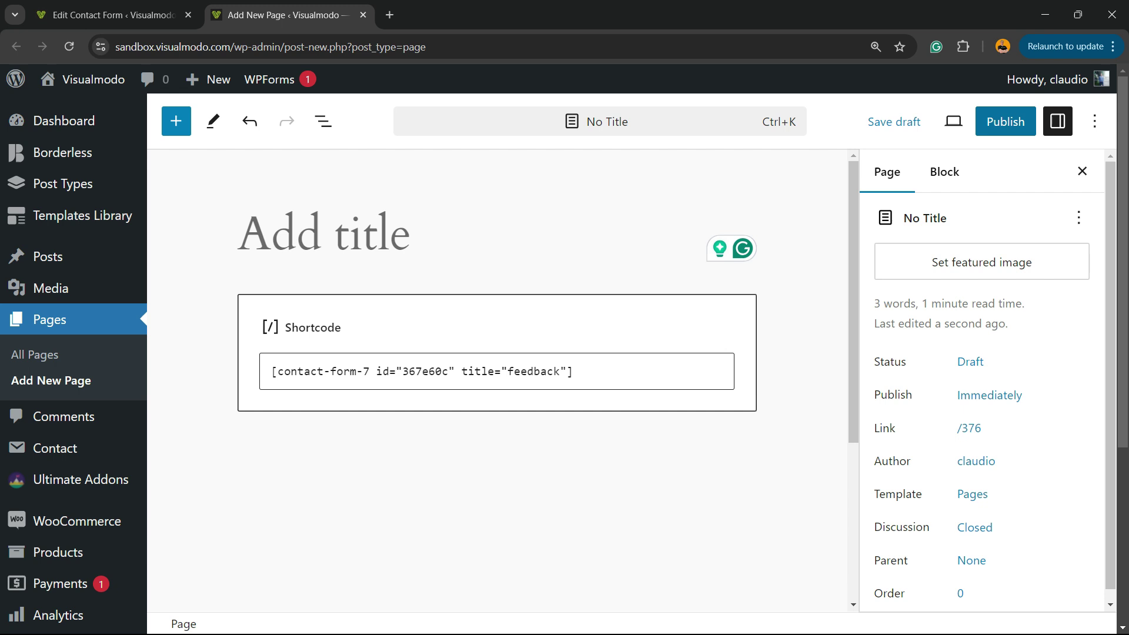
pyautogui.click(1004, 121)
pyautogui.click(924, 121)
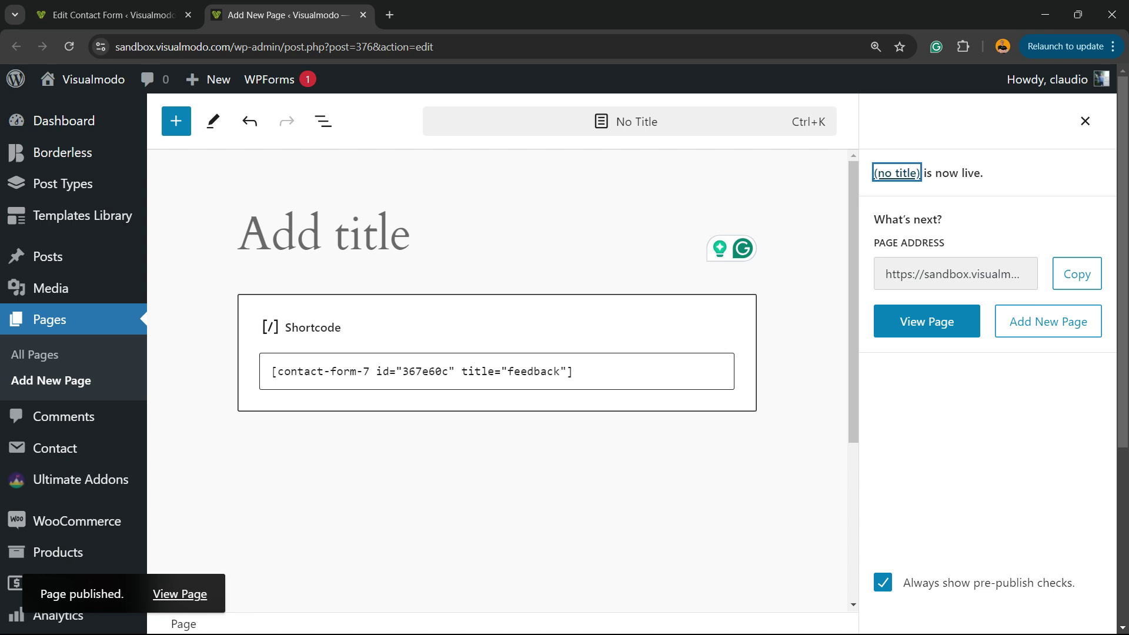
# Step: Select the shortcode text and view the published page
pyautogui.click(496, 370)
pyautogui.hotkey('ctrl', 'a')
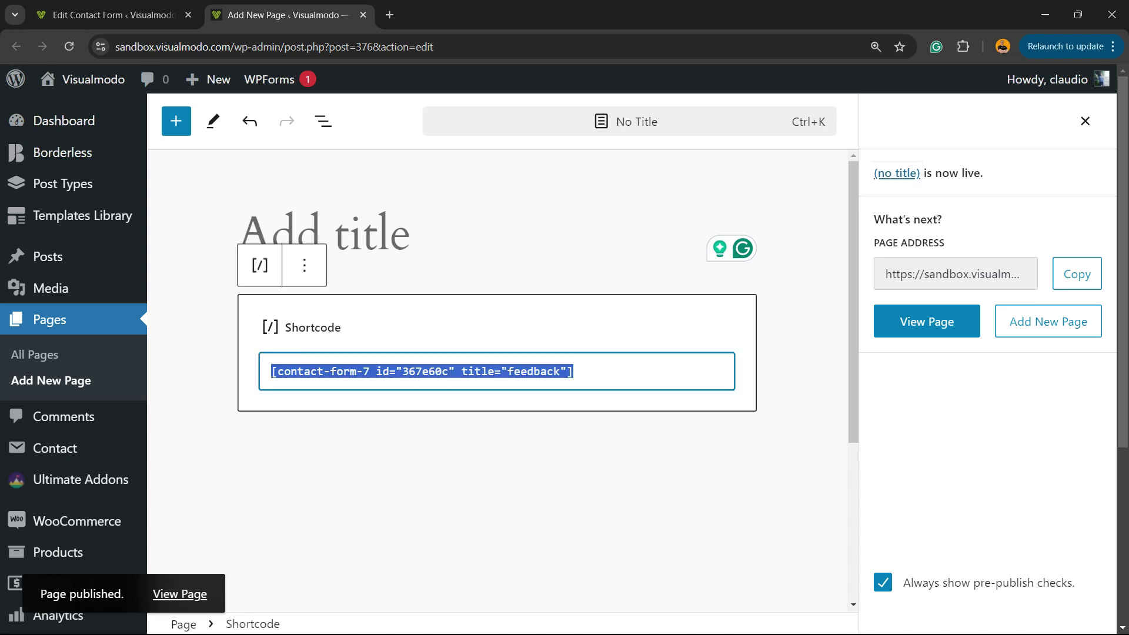
pyautogui.click(180, 594)
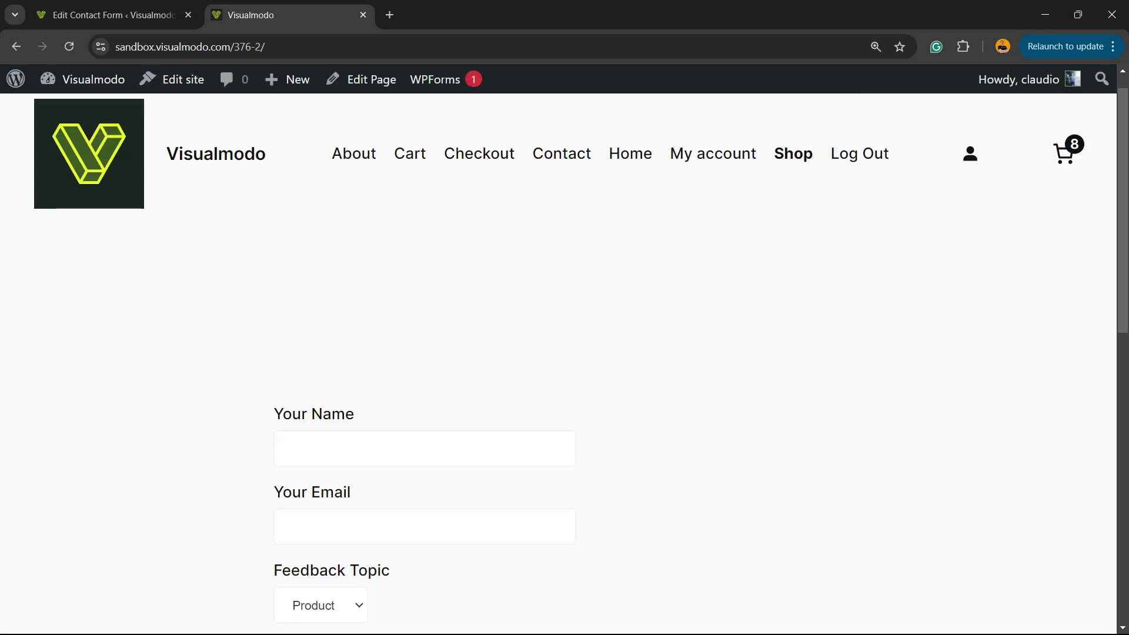
pyautogui.scroll(-3, 564, 353)
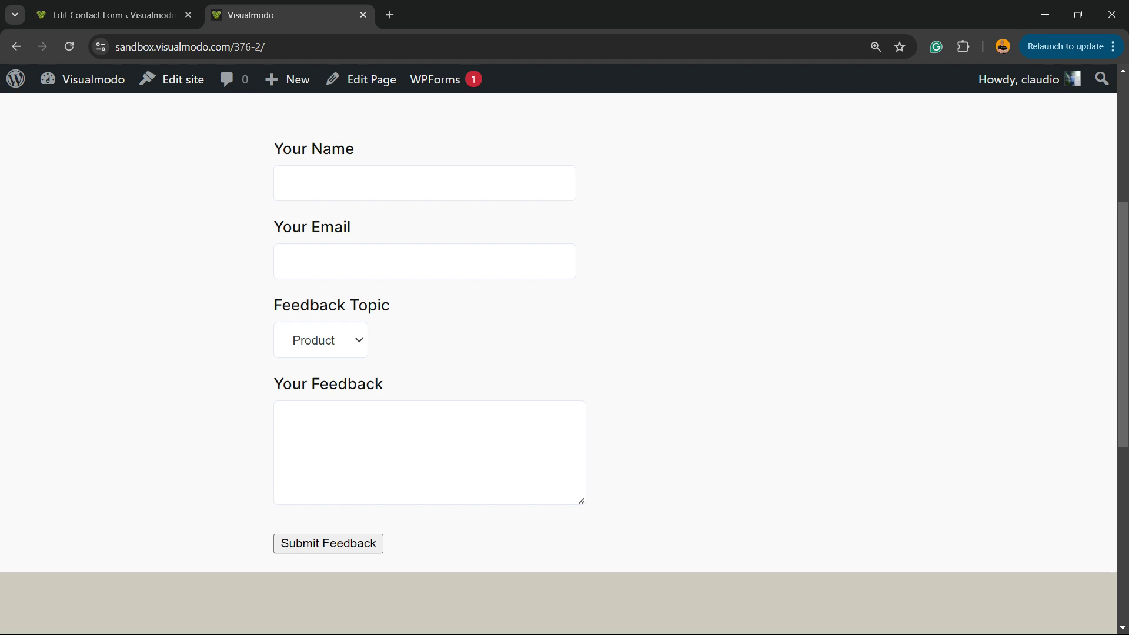
# Step: Inspect the Feedback Topic dropdown options on the live page
pyautogui.click(320, 339)
pyautogui.press('Escape')
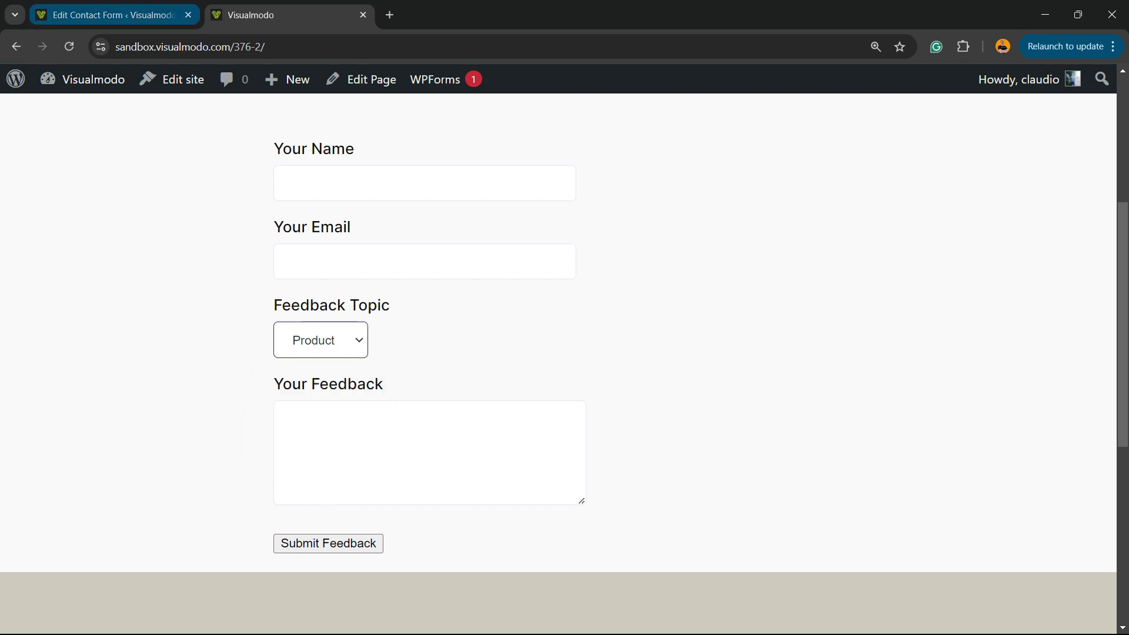
pyautogui.hotkey('alt', 'Down')
pyautogui.press('Down')
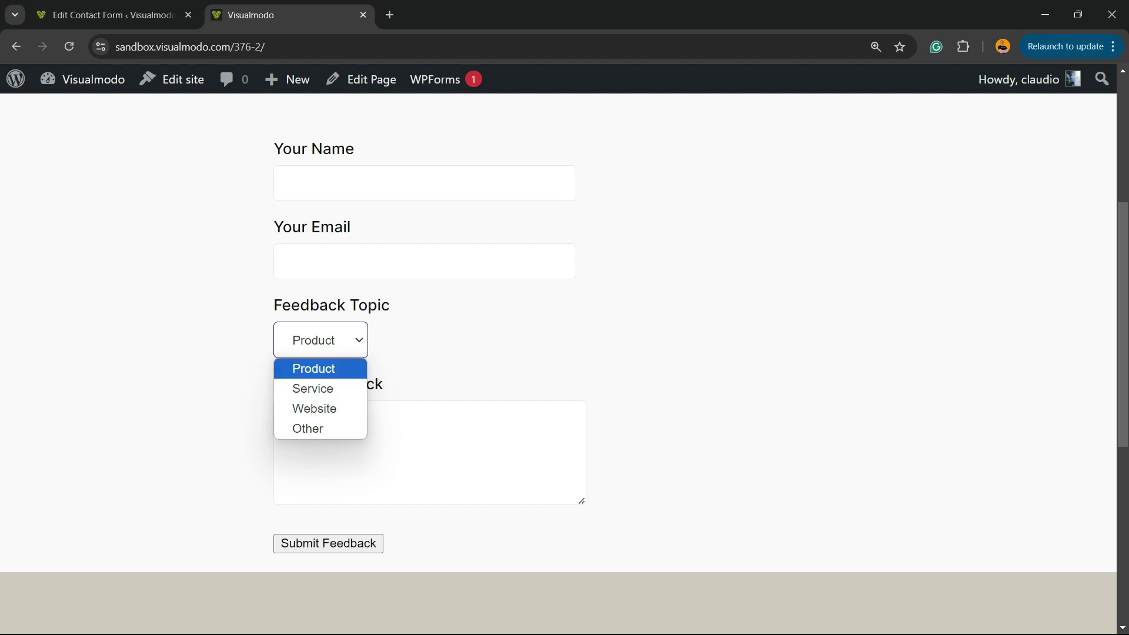
# Step: Zoom into the form template and compare its Feedback Topic label with the live page
pyautogui.click(112, 15)
pyautogui.scroll(-3, 564, 354)
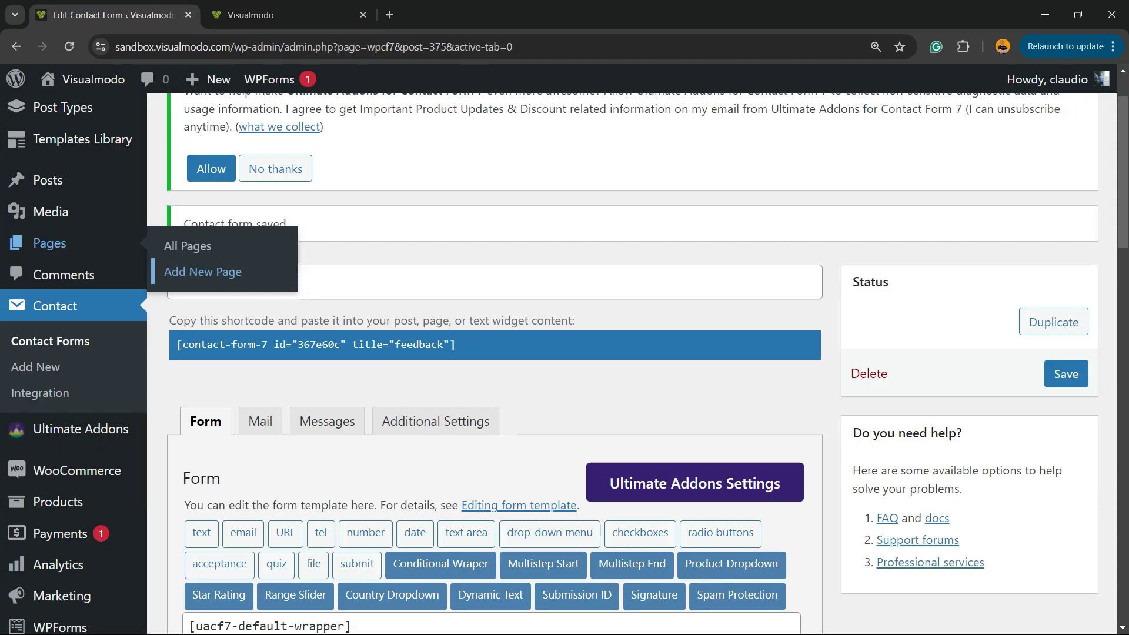
pyautogui.hotkey('ctrl', '+')
pyautogui.hotkey('ctrl', '+')
pyautogui.scroll(-3, 388, 353)
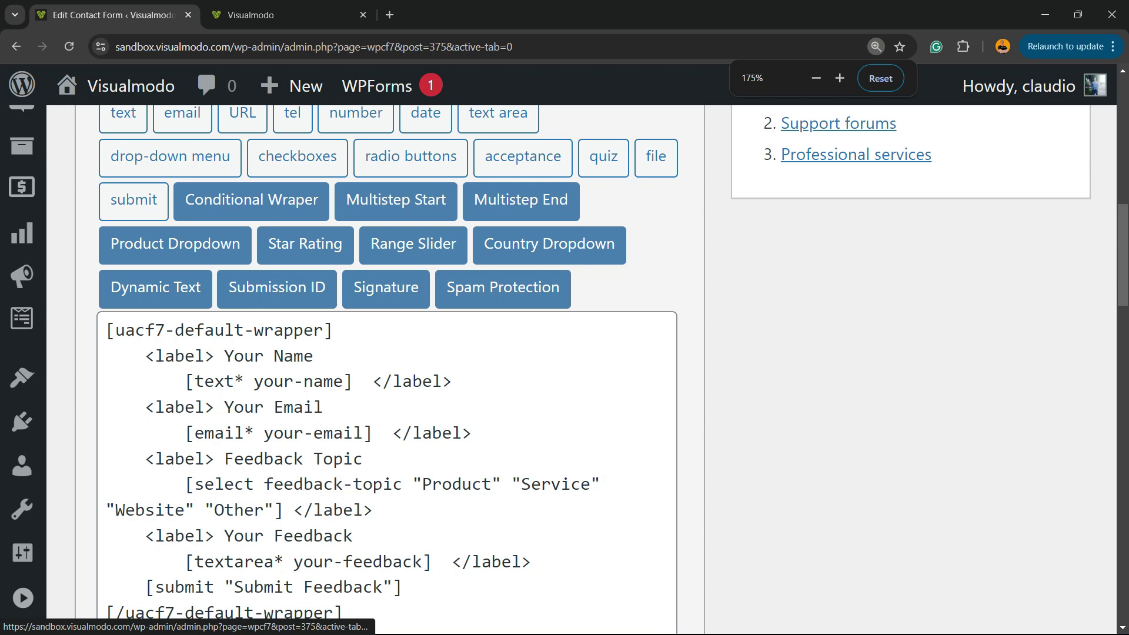
pyautogui.scroll(-2, 388, 353)
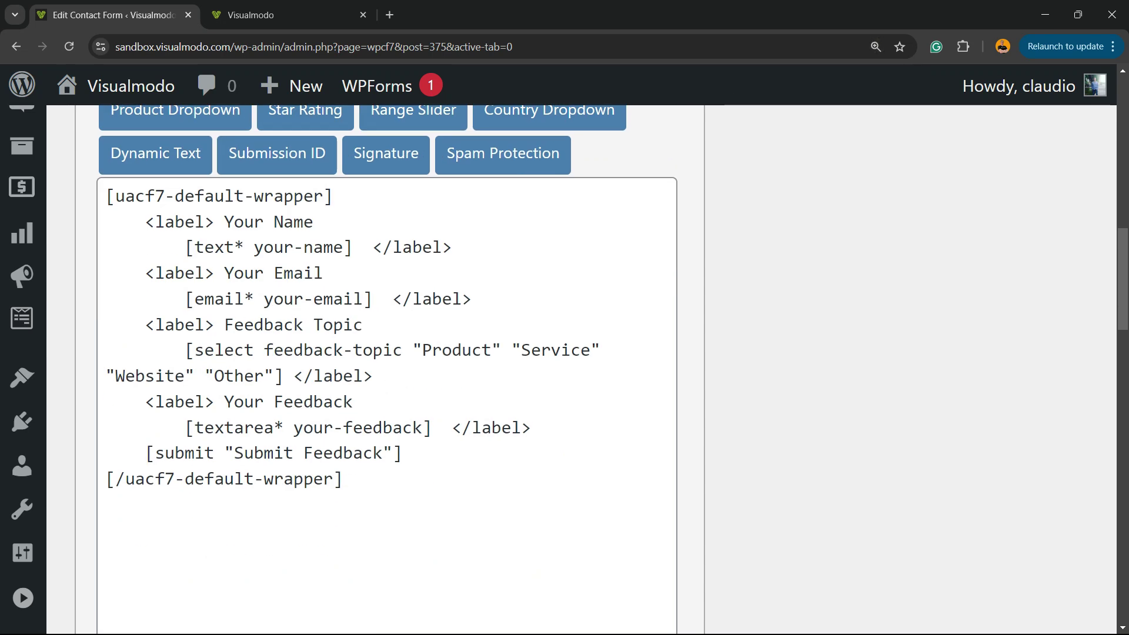
pyautogui.moveTo(223, 324); pyautogui.dragTo(362, 324)
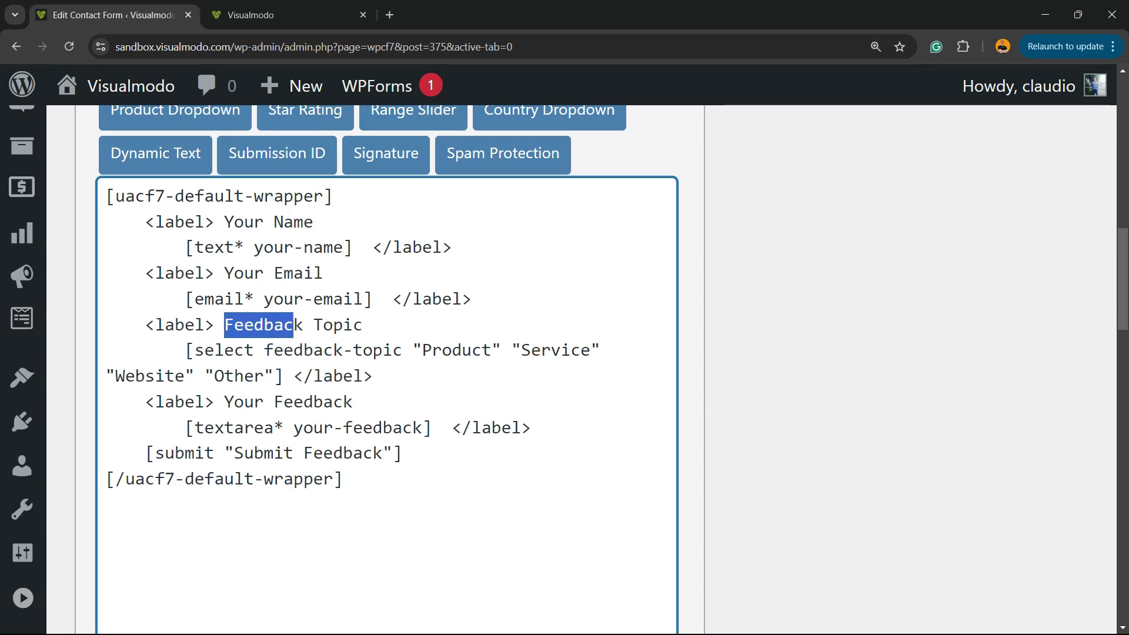
pyautogui.moveTo(154, 324); pyautogui.dragTo(363, 325)
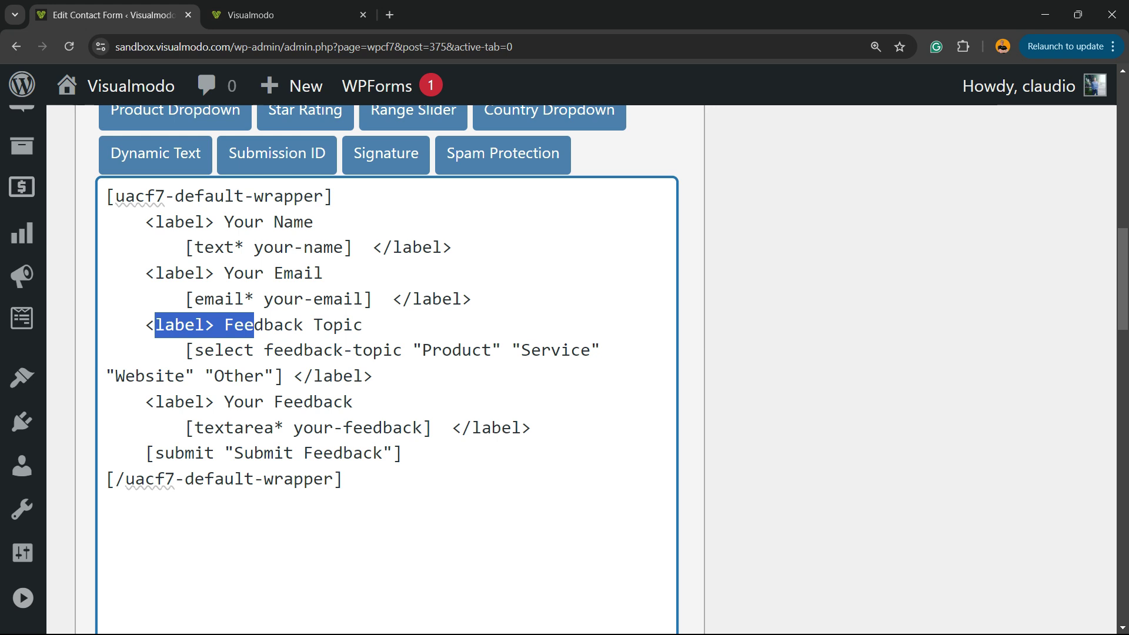
pyautogui.click(250, 14)
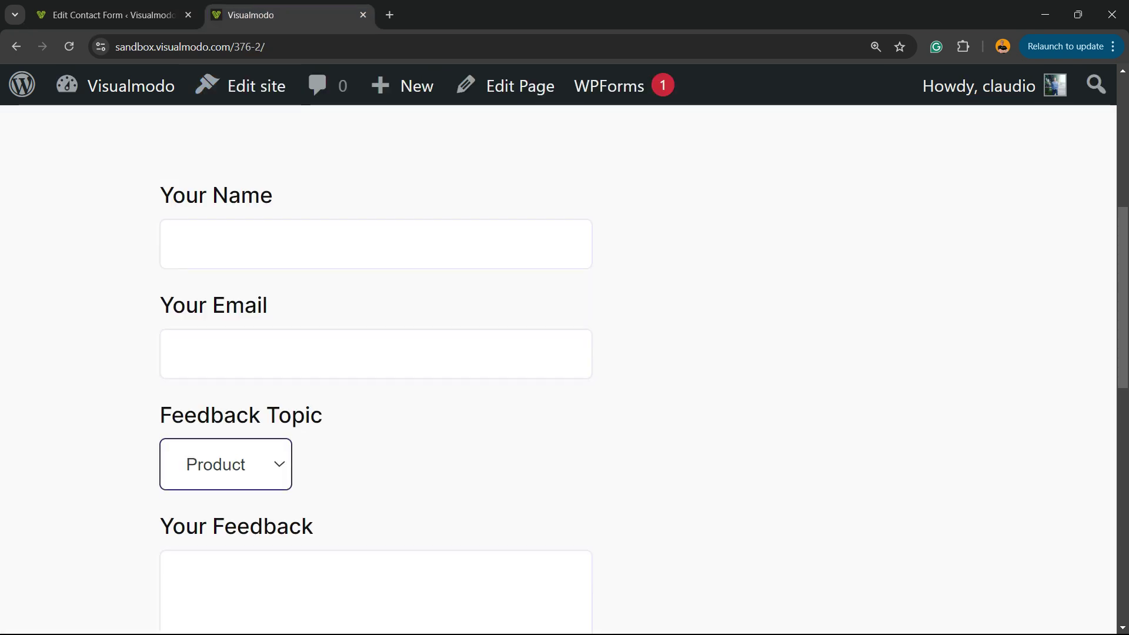
pyautogui.moveTo(161, 414); pyautogui.dragTo(323, 415)
pyautogui.click(112, 15)
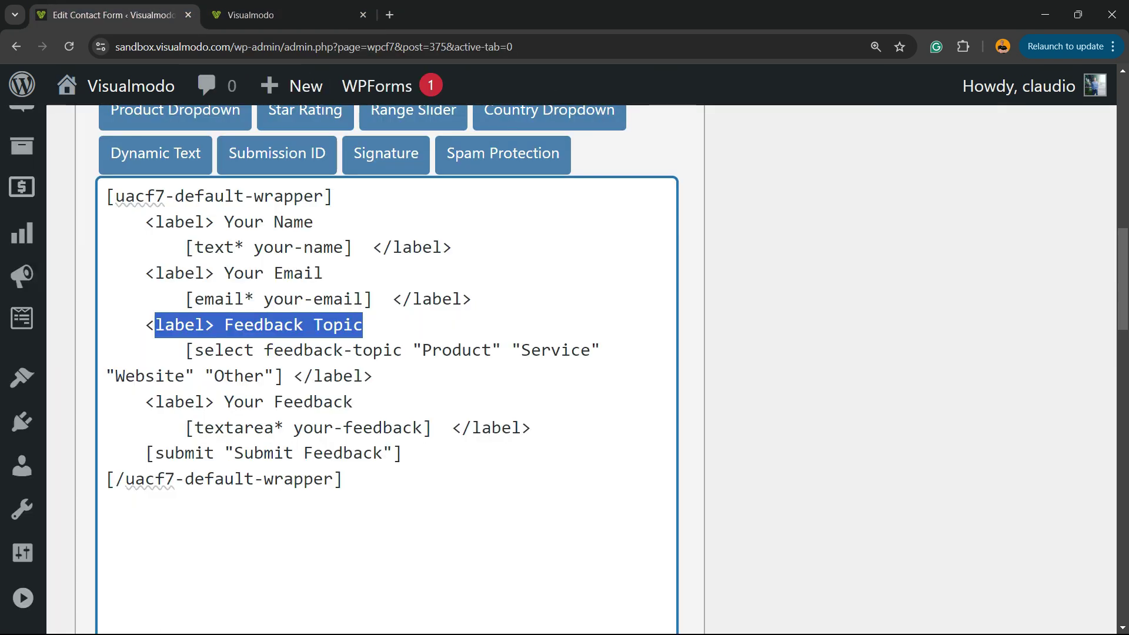
pyautogui.click(224, 325)
pyautogui.moveTo(224, 324); pyautogui.dragTo(363, 324)
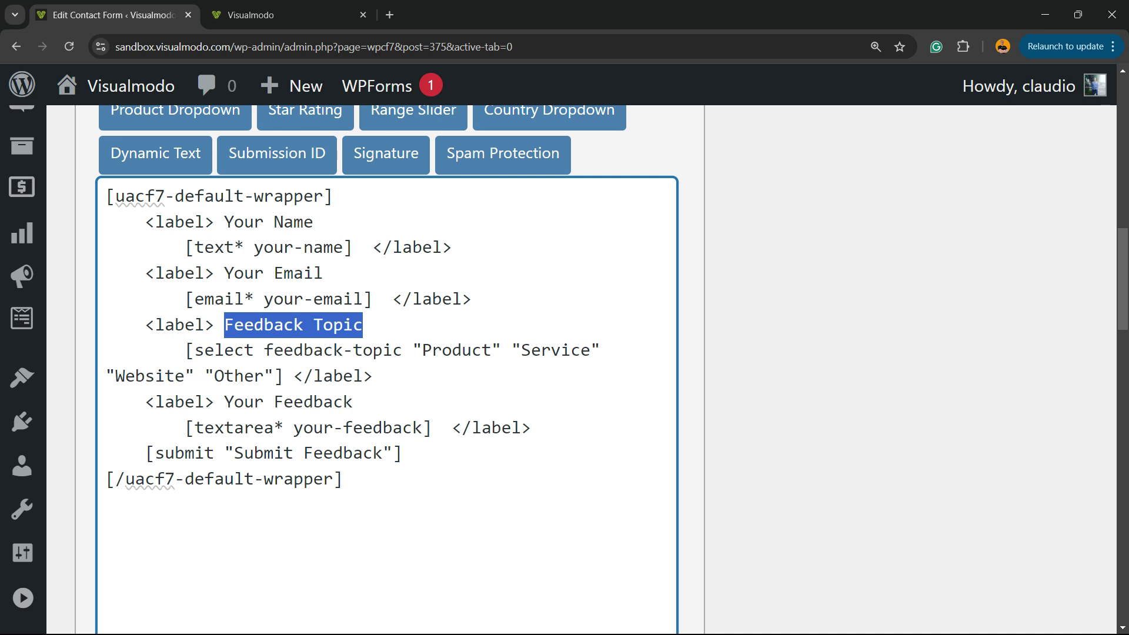
# Step: Duplicate the Other option in the select tag and select the copy for replacement
pyautogui.moveTo(204, 376); pyautogui.dragTo(274, 376)
pyautogui.hotkey('ctrl', 'c')
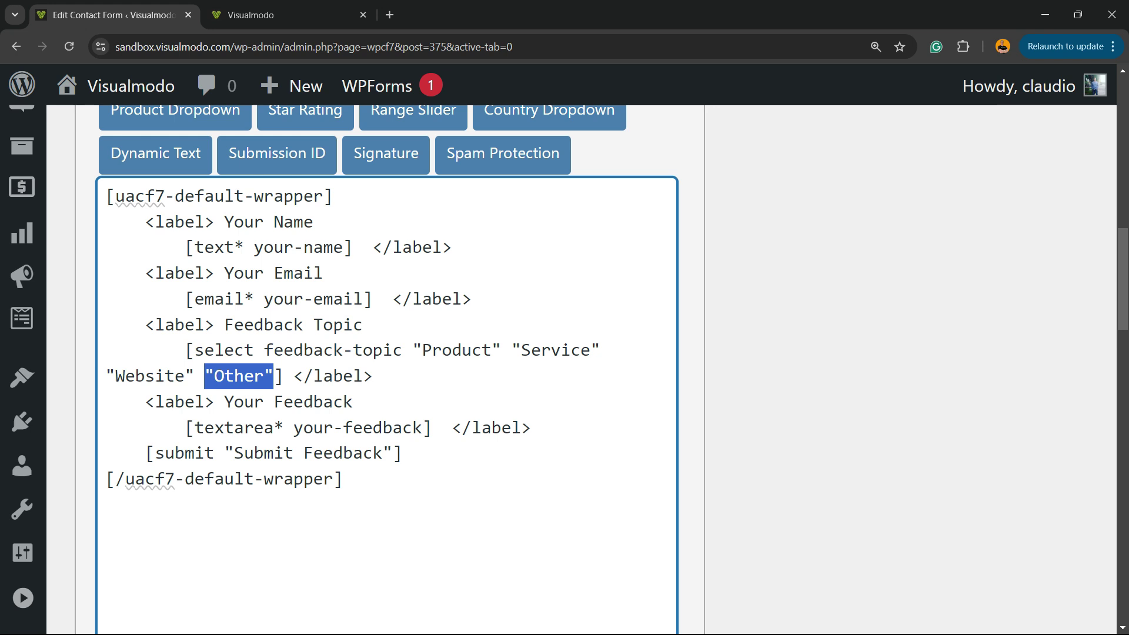
pyautogui.press('Right')
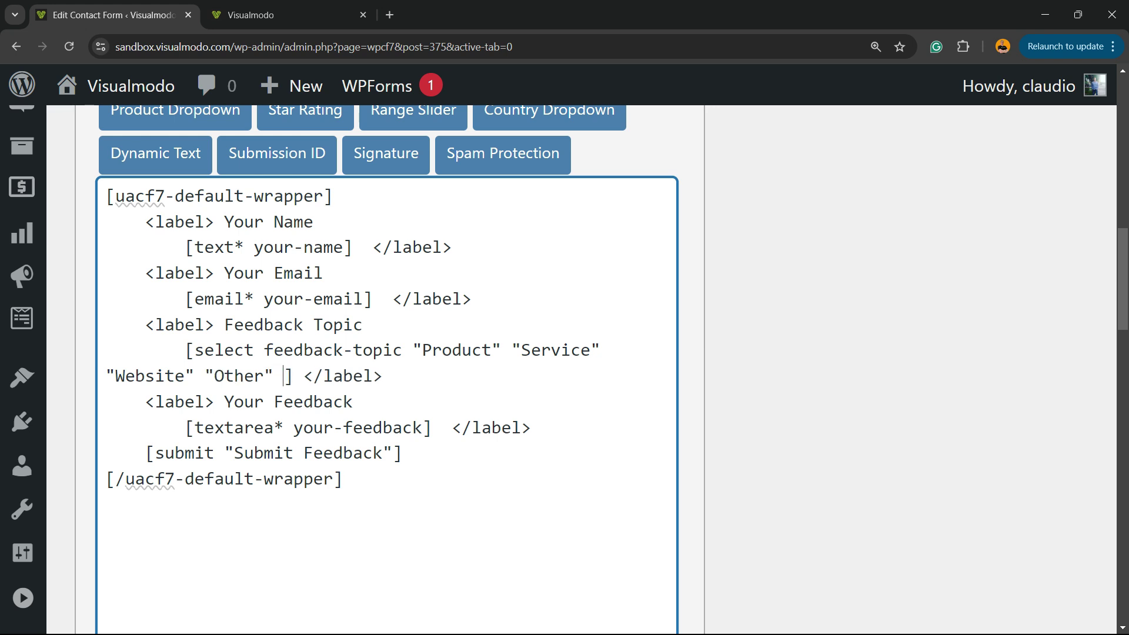
pyautogui.hotkey('ctrl', 'v')
pyautogui.hotkey('ctrl', 'Left')
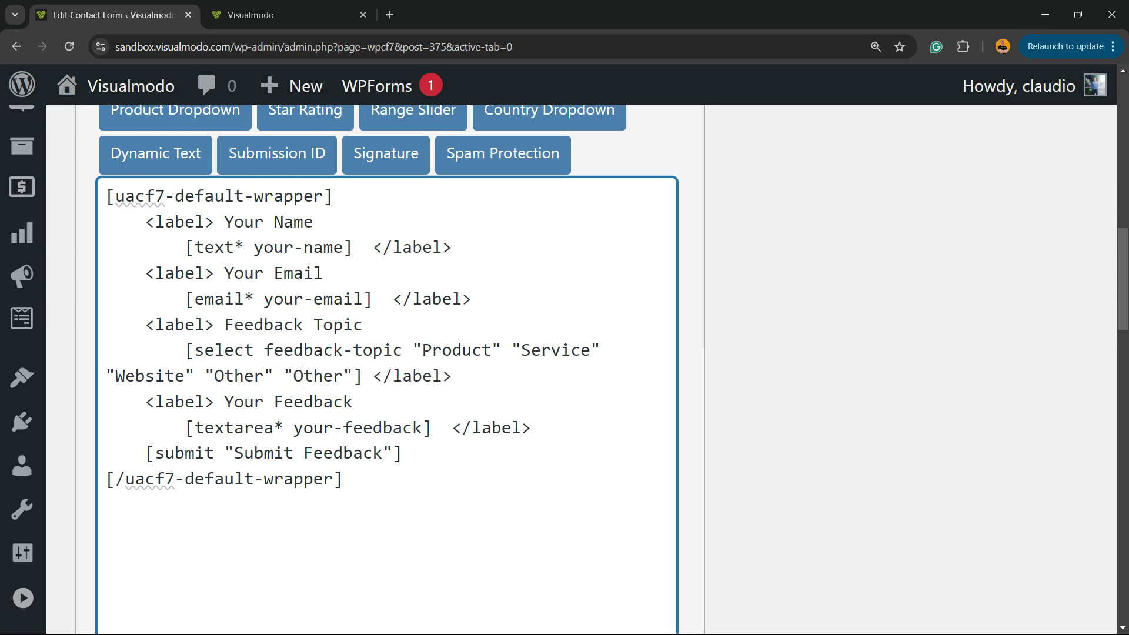
pyautogui.hotkey('ctrl', 'shift', 'Right')
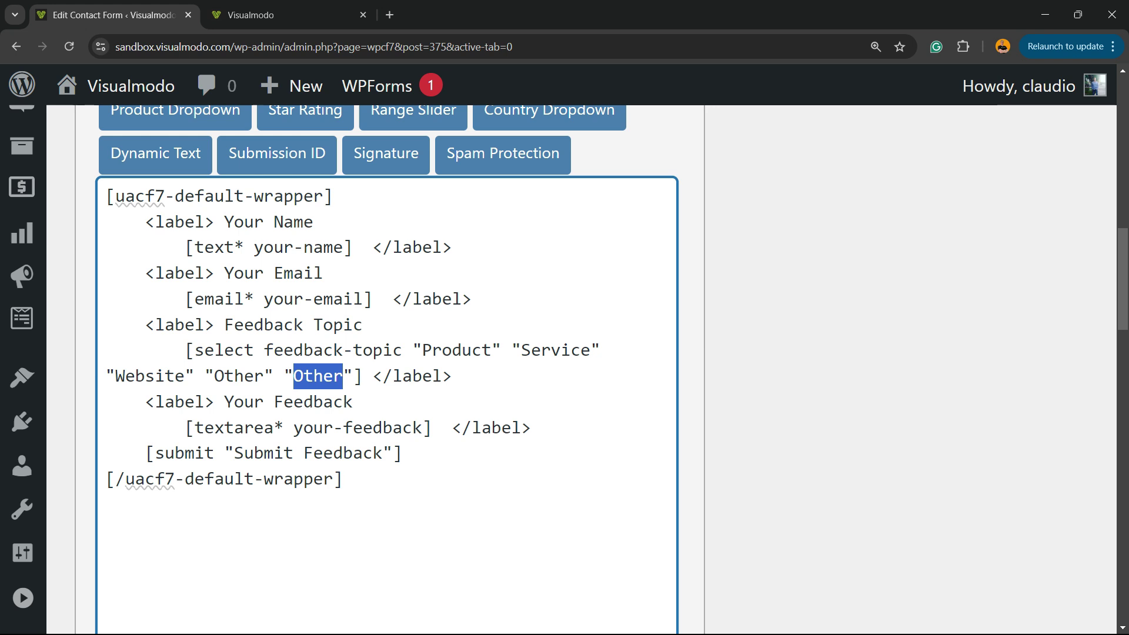
pyautogui.write('Test')
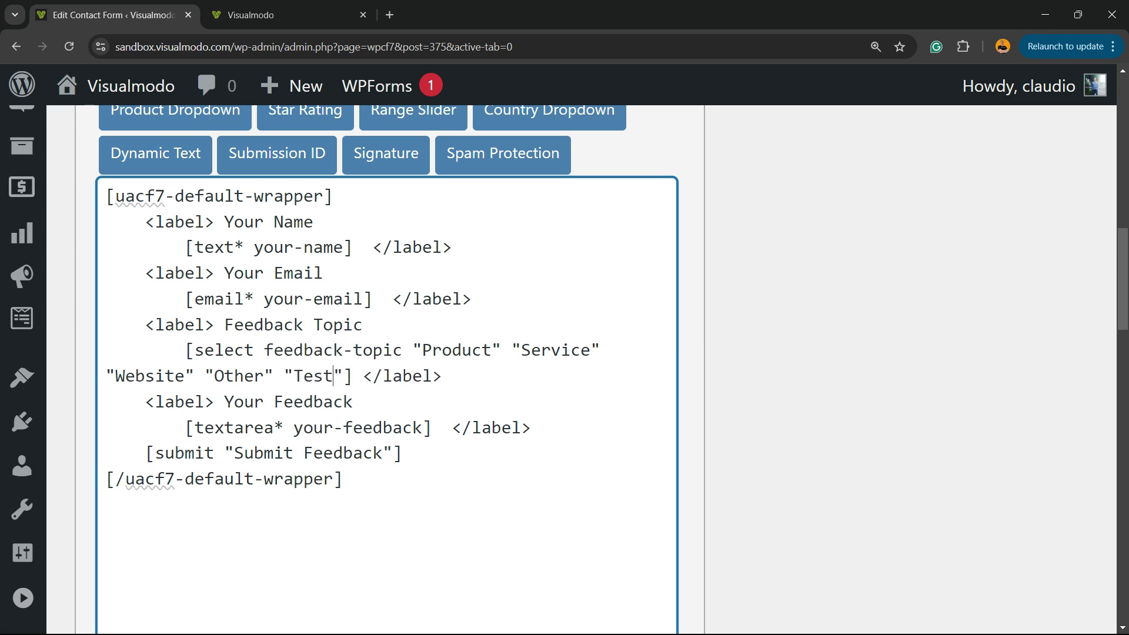
pyautogui.scroll(5, 389, 353)
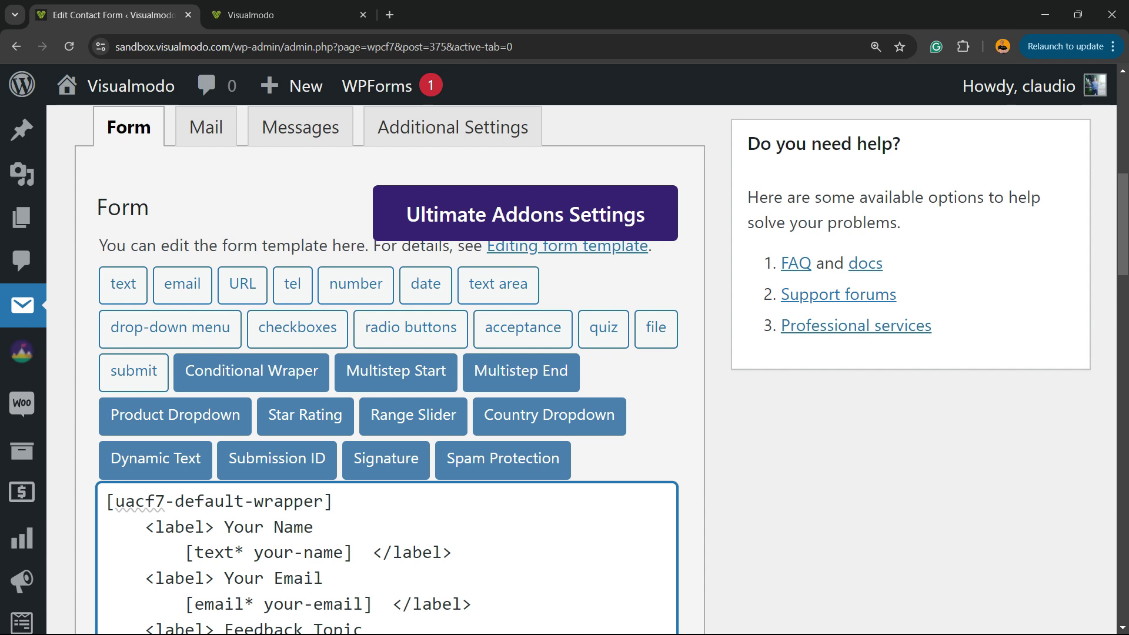
# Step: Save the form, reload the live page, and confirm Feedback Topic now lists Test
pyautogui.click(1045, 196)
pyautogui.scroll(-3, 389, 353)
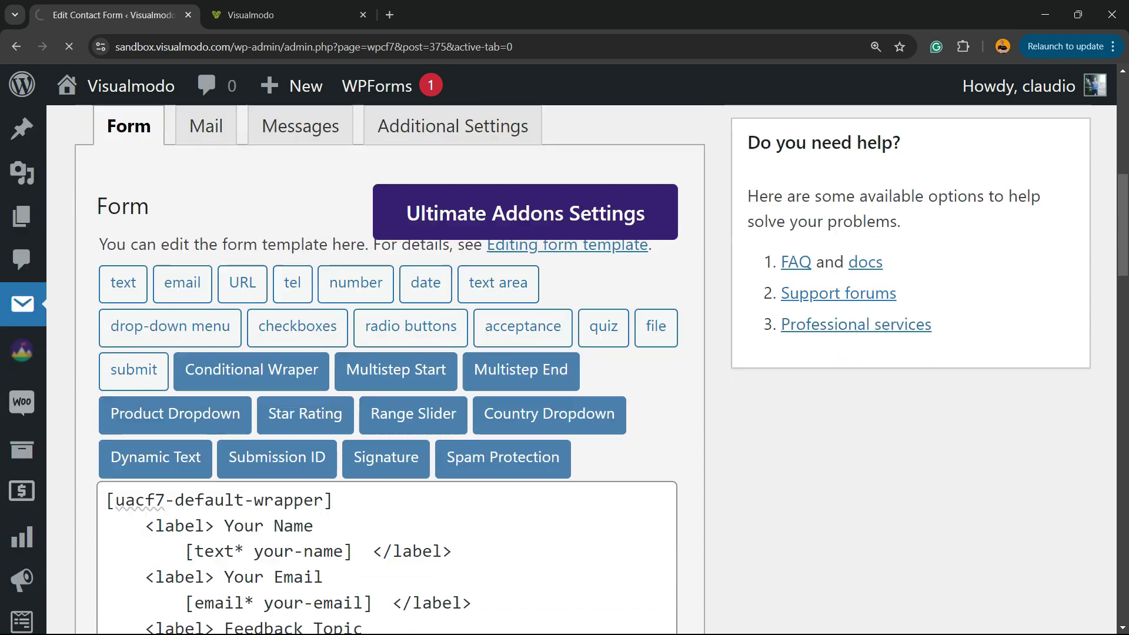
pyautogui.scroll(-3, 389, 354)
pyautogui.scroll(-3, 388, 353)
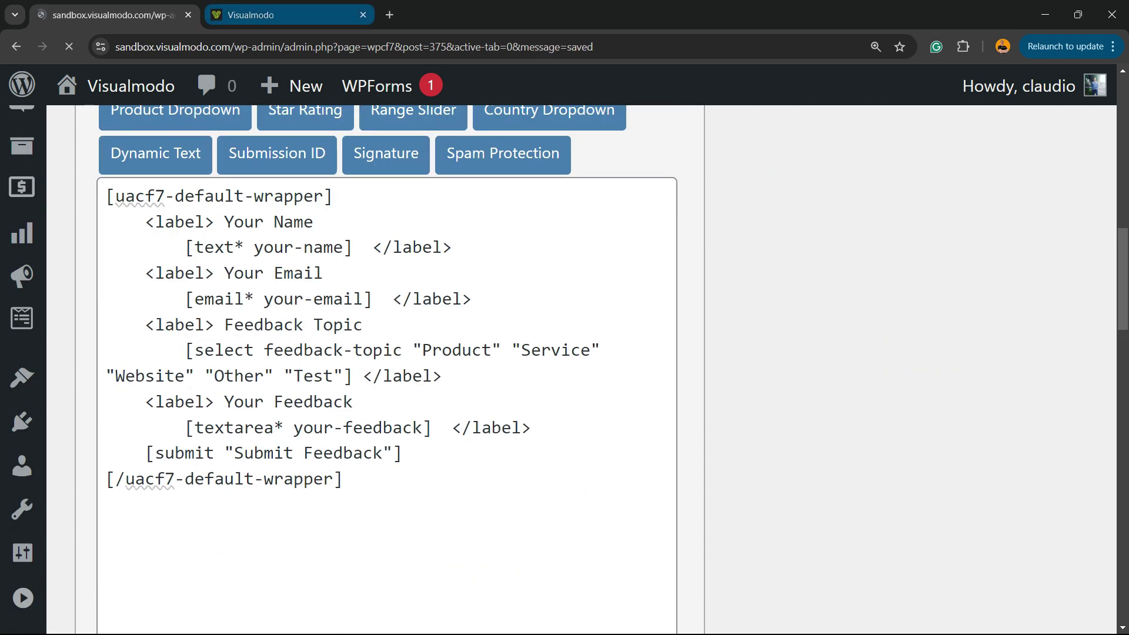
pyautogui.hotkey('ctrl', 'Tab')
pyautogui.press('F5')
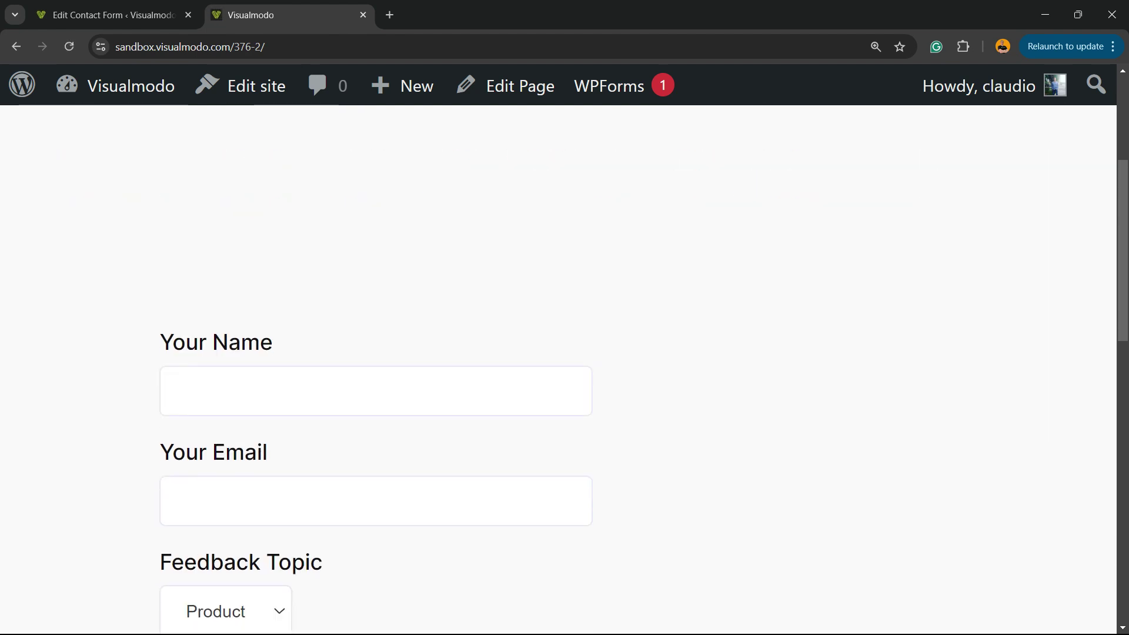
pyautogui.scroll(-2, 564, 353)
pyautogui.scroll(-2, 564, 353)
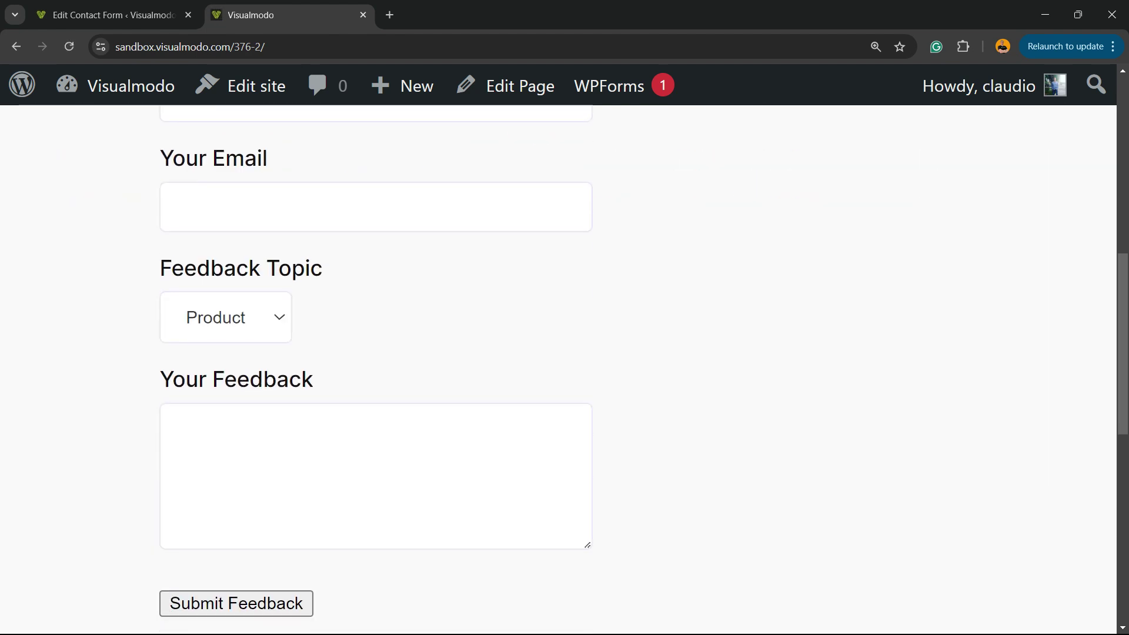
pyautogui.click(225, 317)
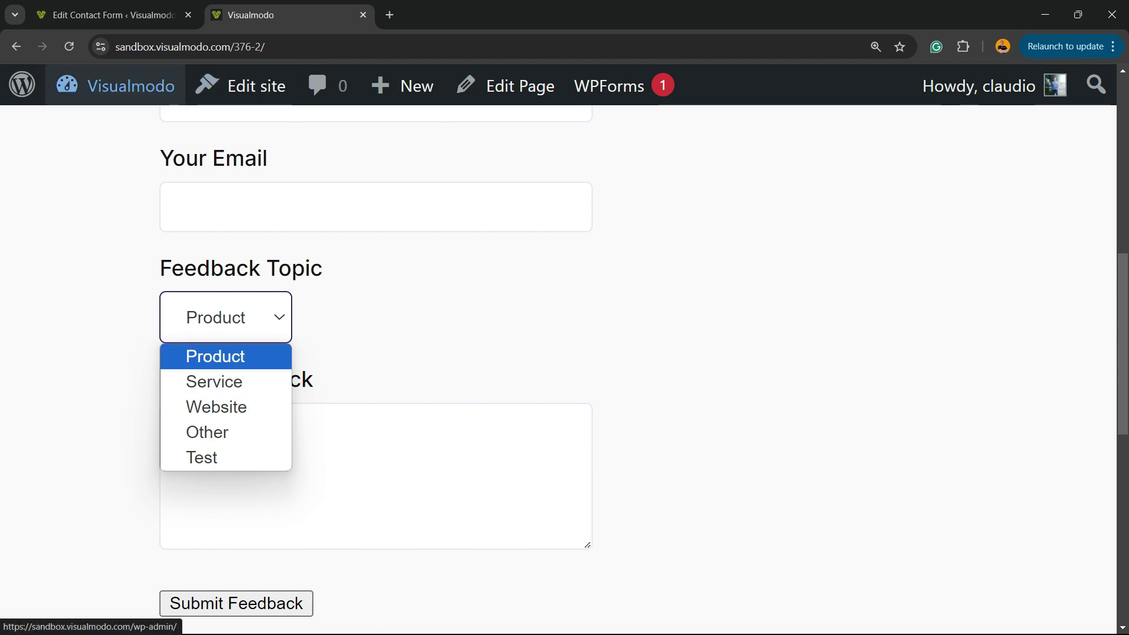
pyautogui.click(106, 15)
pyautogui.scroll(-5, 397, 353)
pyautogui.scroll(-3, 396, 352)
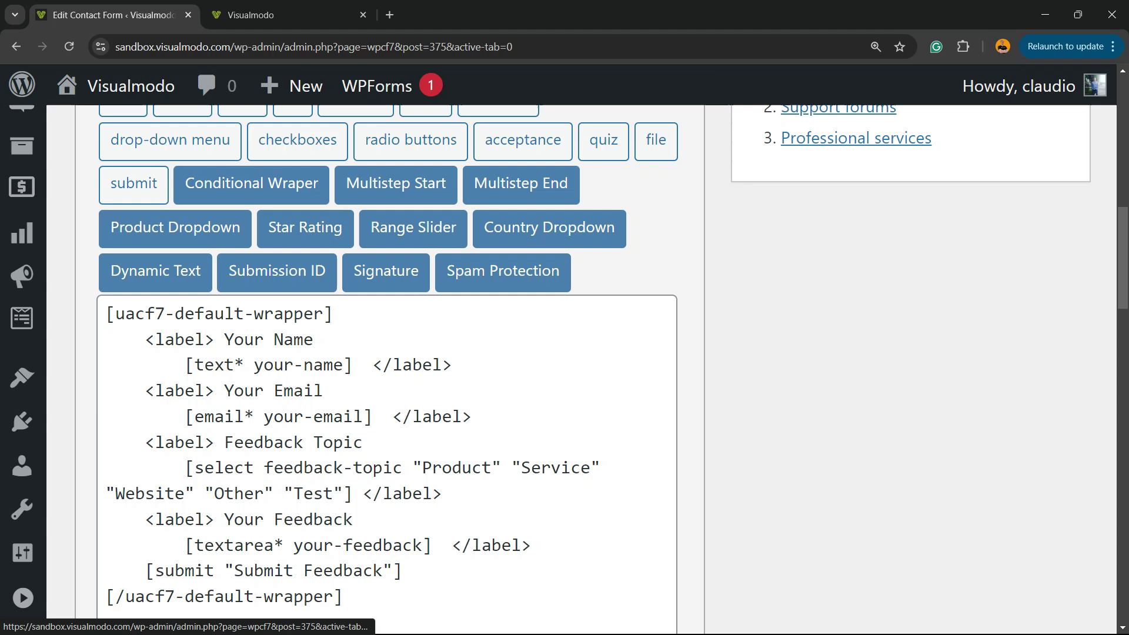
pyautogui.scroll(-2, 397, 354)
pyautogui.scroll(2, 397, 352)
pyautogui.scroll(3, 397, 353)
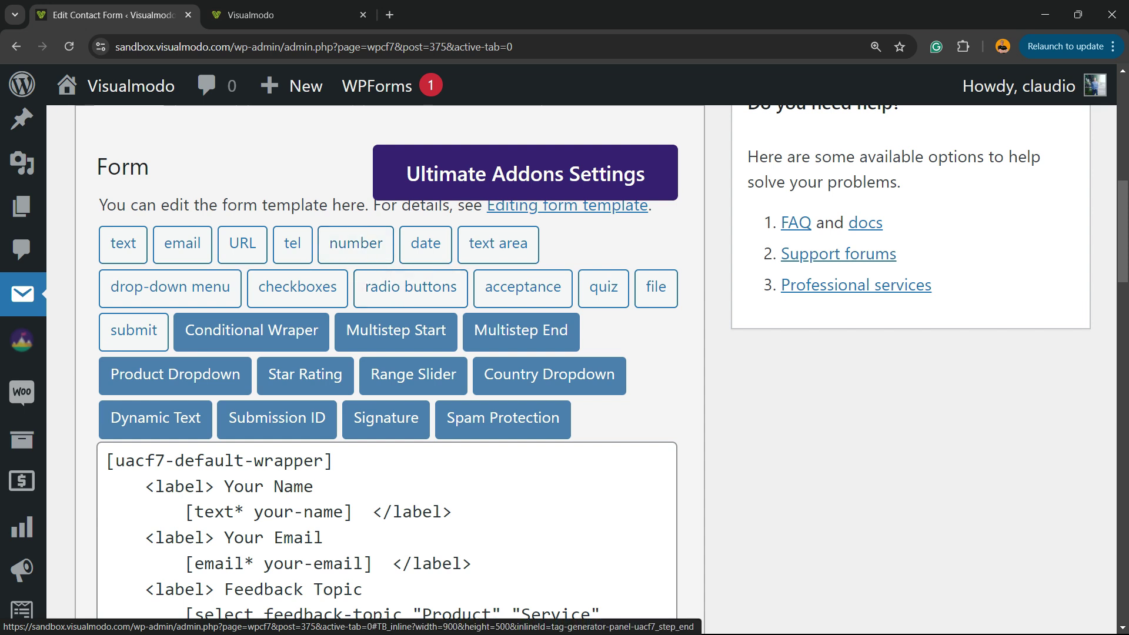
pyautogui.scroll(-2, 388, 352)
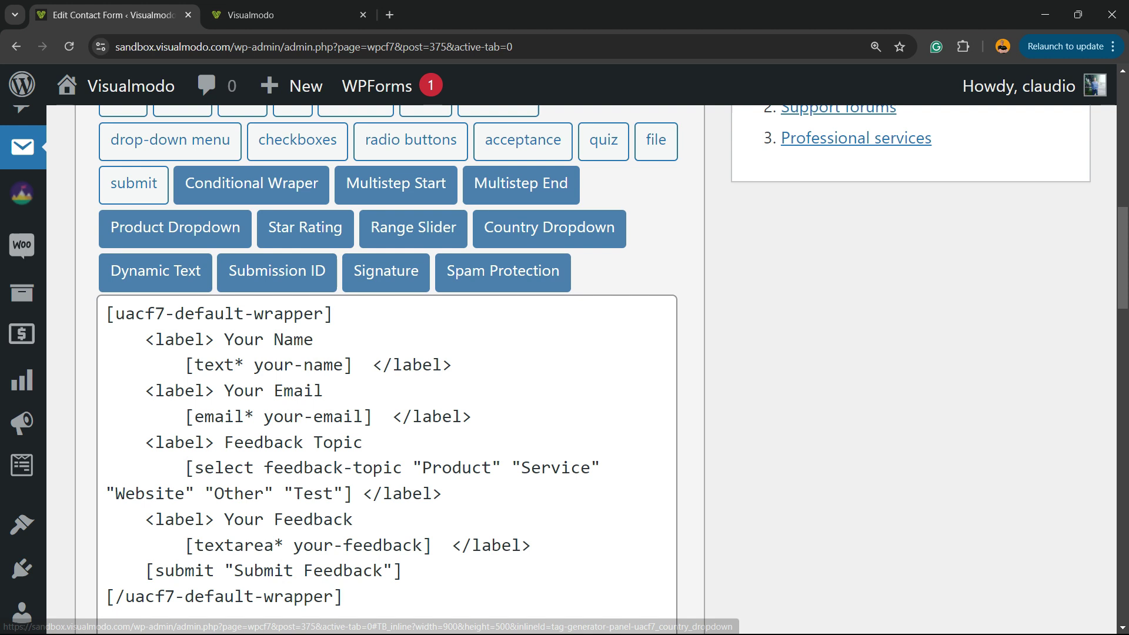
pyautogui.scroll(-3, 388, 352)
pyautogui.scroll(-3, 388, 353)
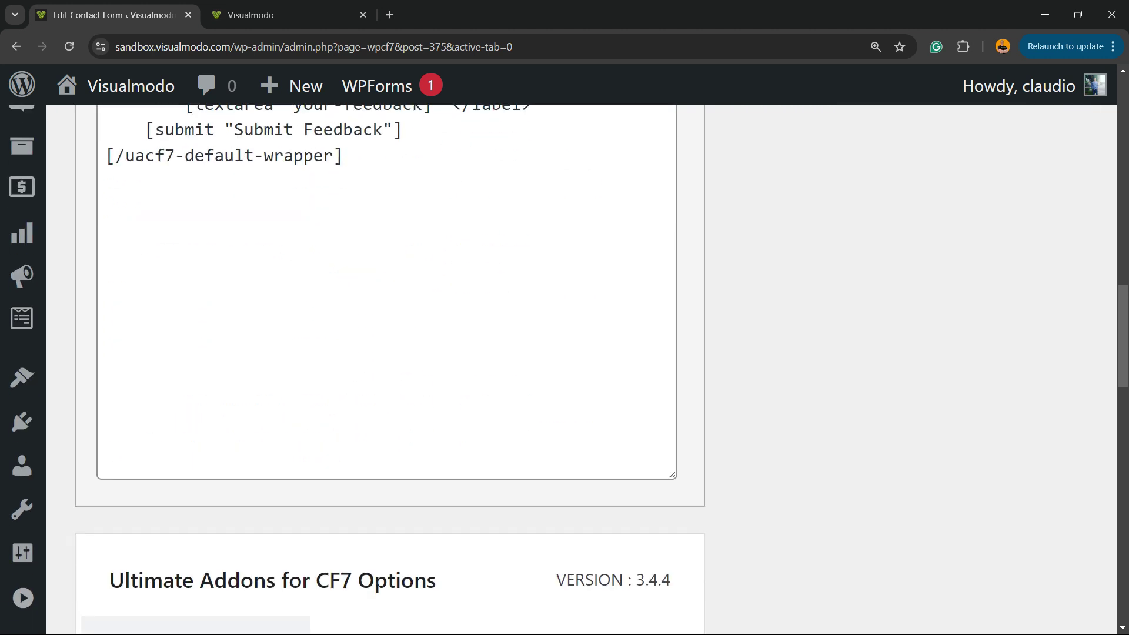
pyautogui.scroll(-3, 388, 353)
pyautogui.scroll(-1, 388, 353)
pyautogui.scroll(5, 388, 353)
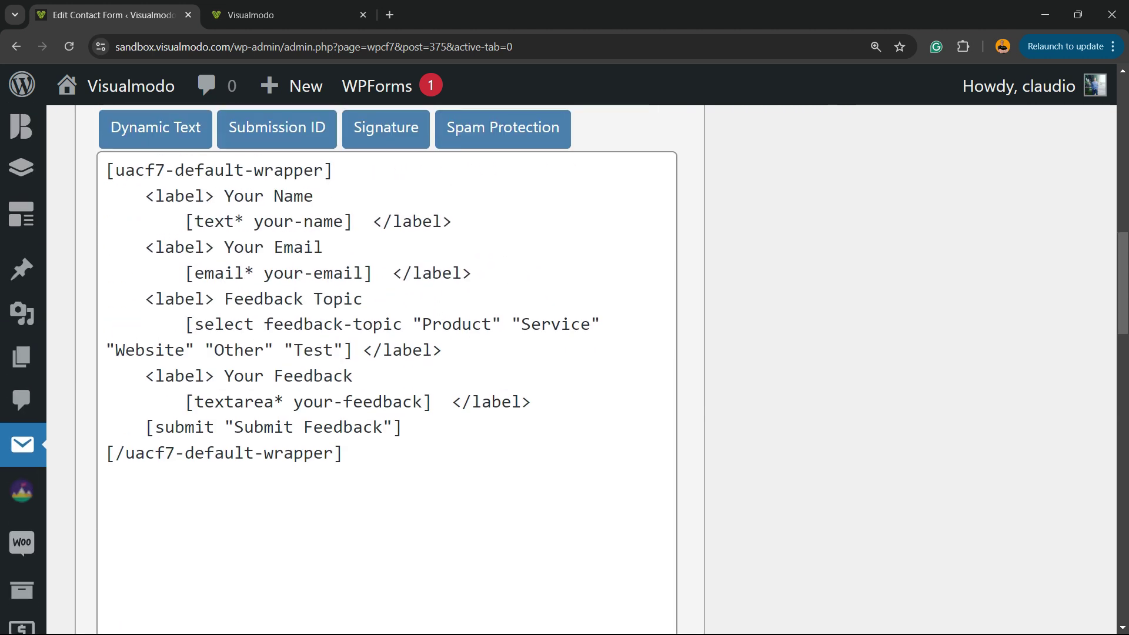
pyautogui.scroll(5, 388, 353)
pyautogui.scroll(3, 388, 352)
pyautogui.scroll(4, 388, 353)
pyautogui.scroll(-3, 388, 352)
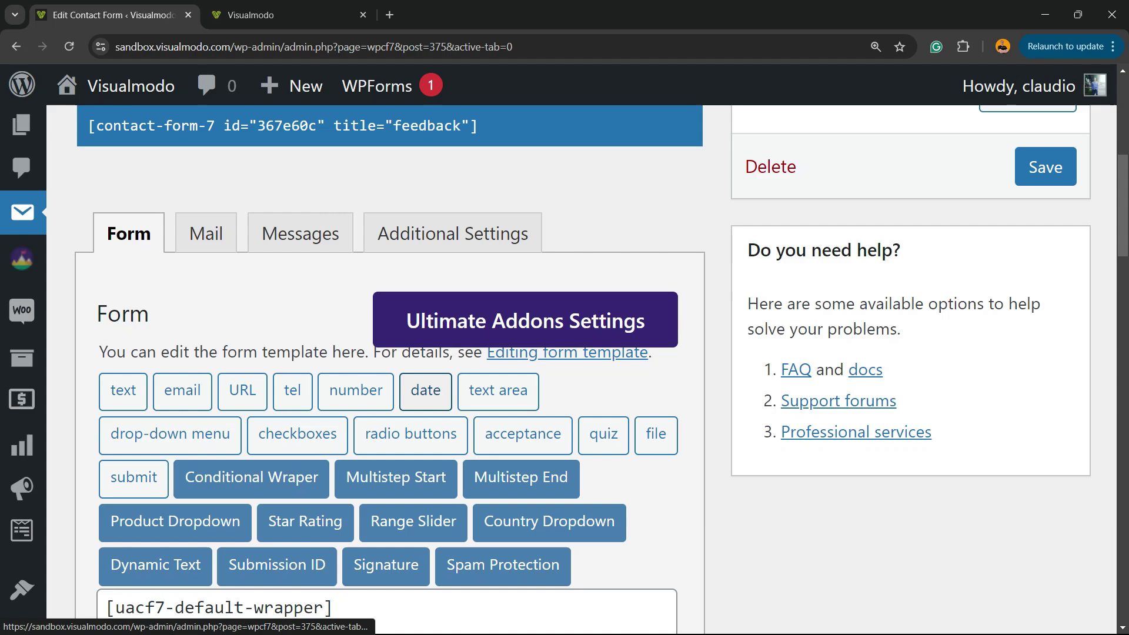
pyautogui.scroll(-4, 388, 353)
pyautogui.scroll(-2, 388, 353)
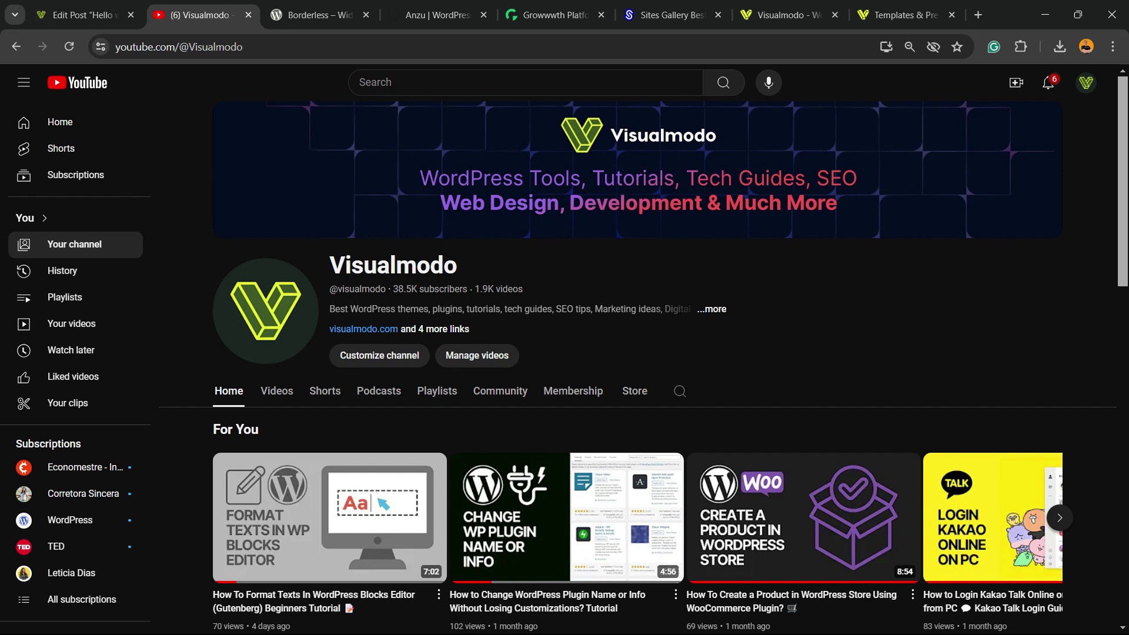
# Step: Switch to the Borderless – Widgets plugin page on wordpress.org
pyautogui.click(318, 15)
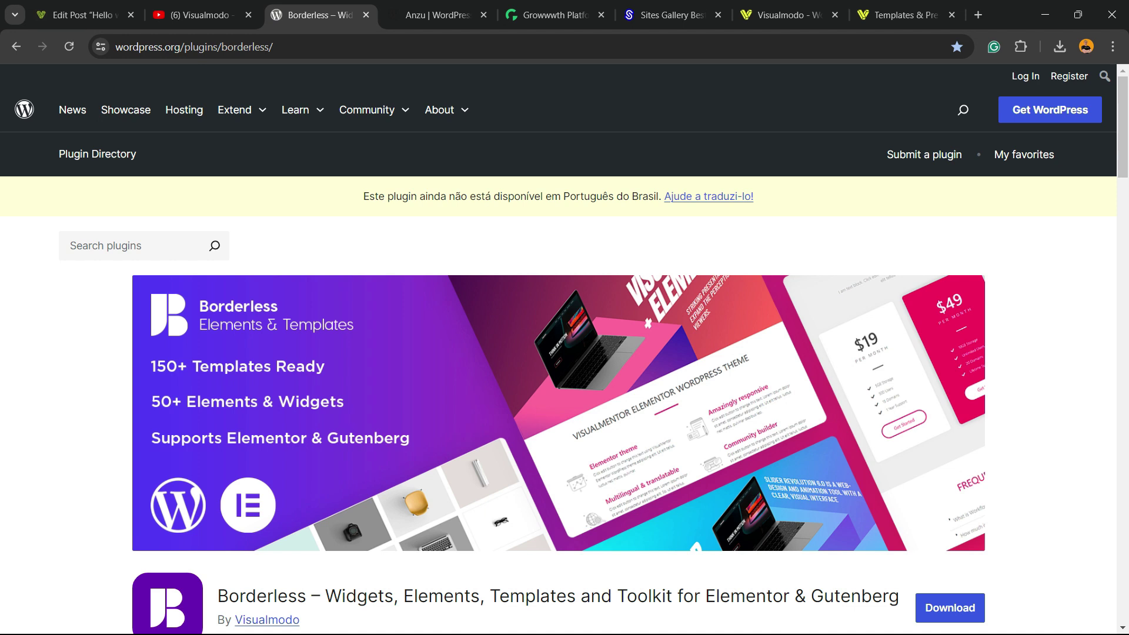
pyautogui.scroll(-2, 564, 353)
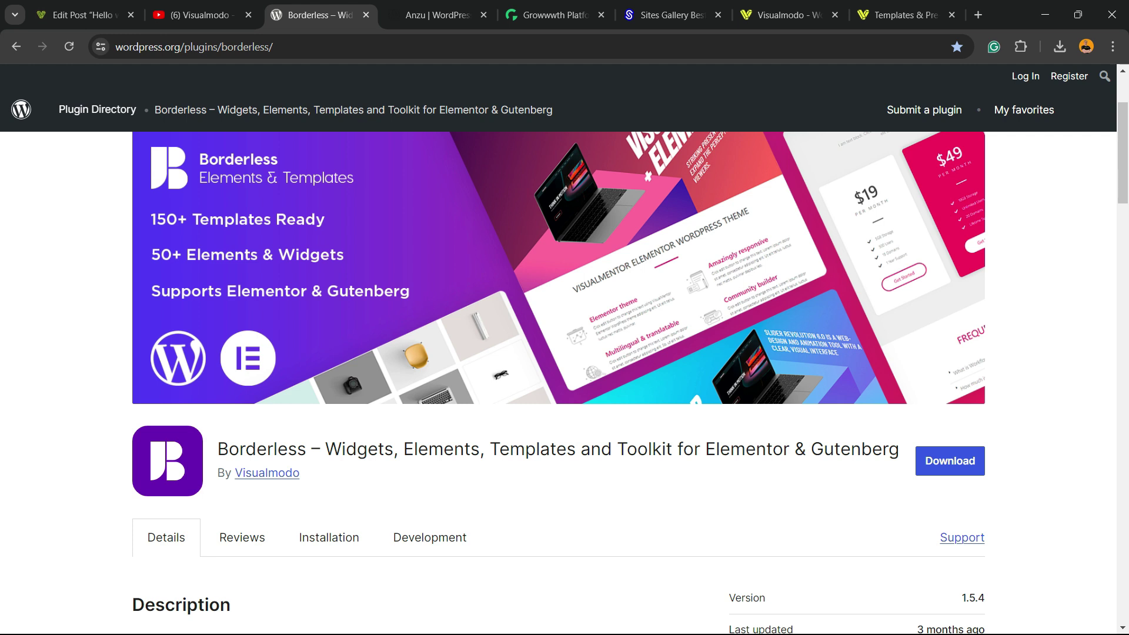
pyautogui.scroll(3, 565, 353)
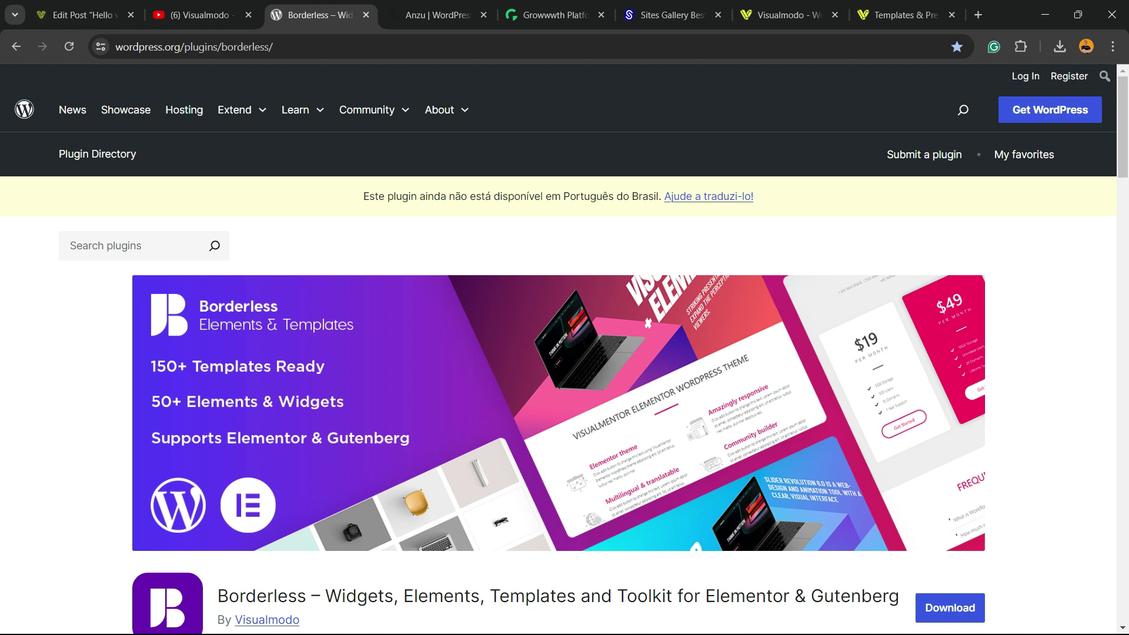
pyautogui.scroll(-3, 565, 352)
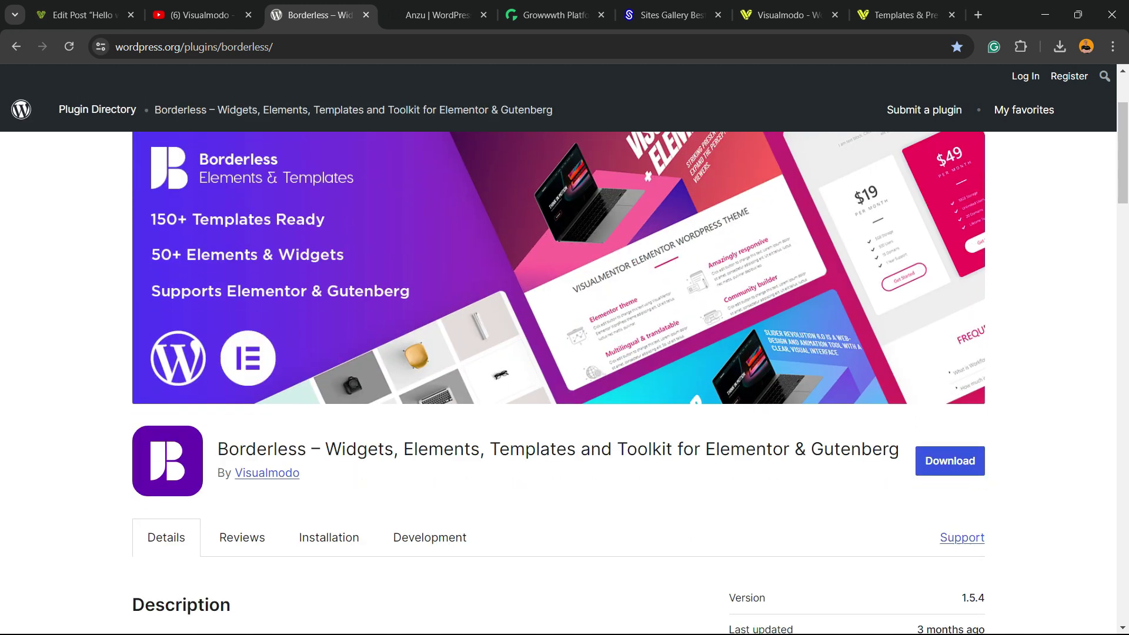
# Step: Switch to the Anzu | WordPress tab showing Visualmodo's Anzu theme page
pyautogui.click(436, 15)
pyautogui.scroll(5, 564, 353)
pyautogui.scroll(5, 565, 353)
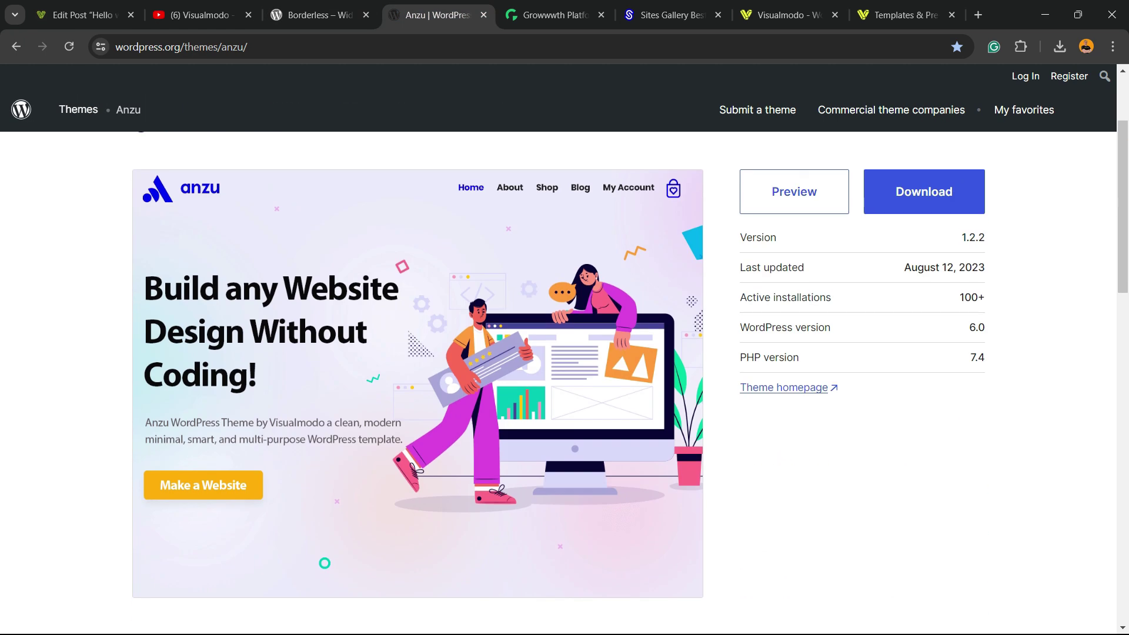
pyautogui.scroll(3, 564, 353)
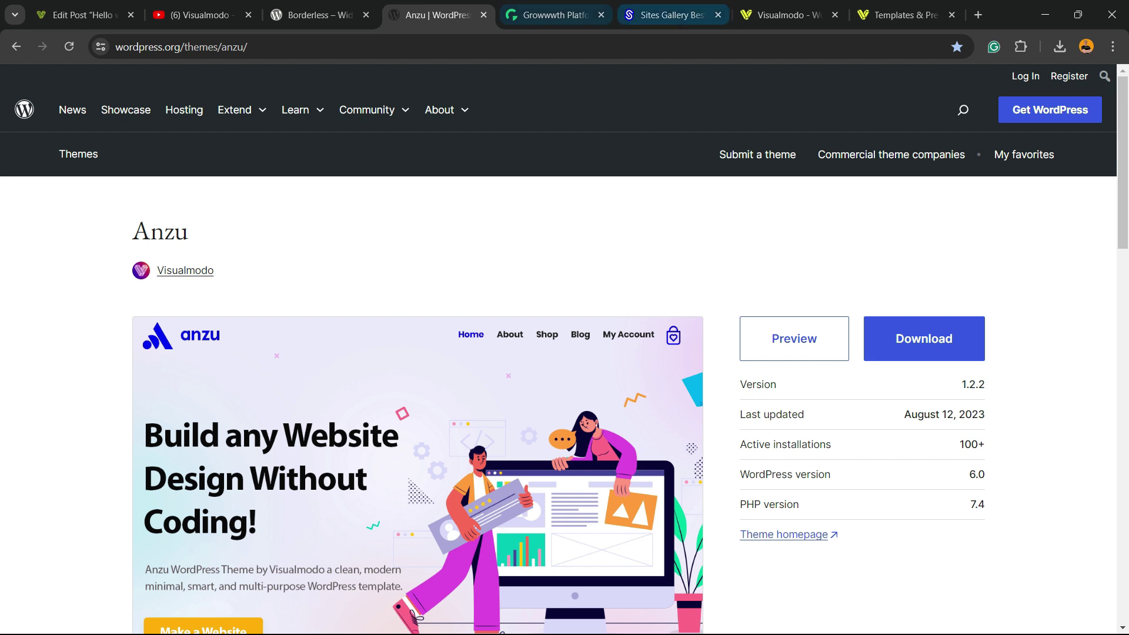
pyautogui.click(554, 15)
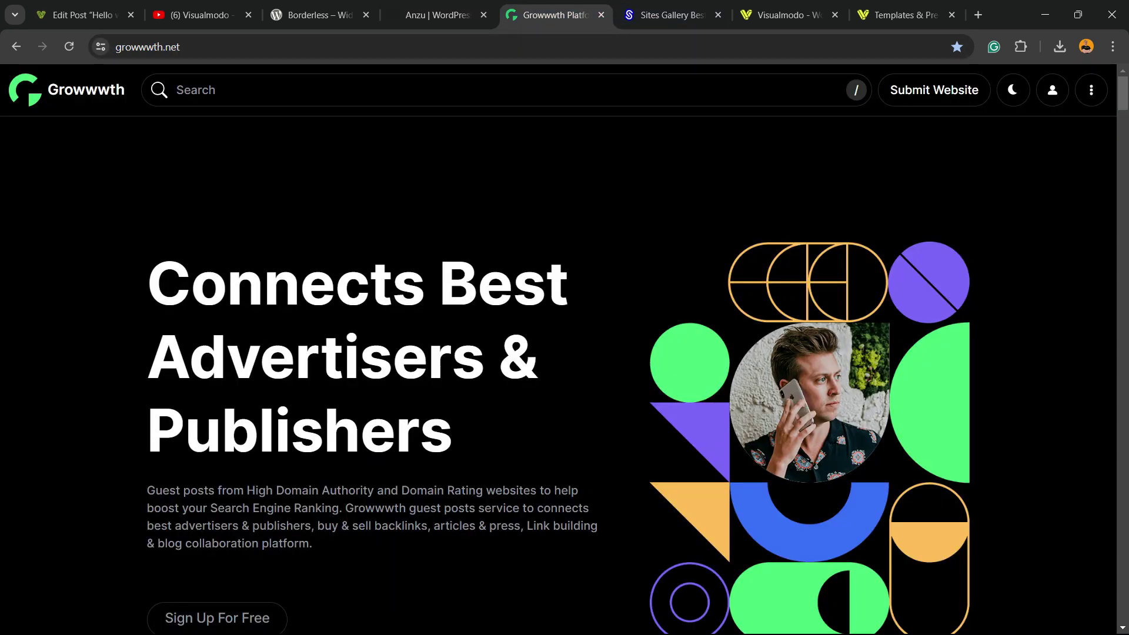
pyautogui.scroll(-10, 564, 353)
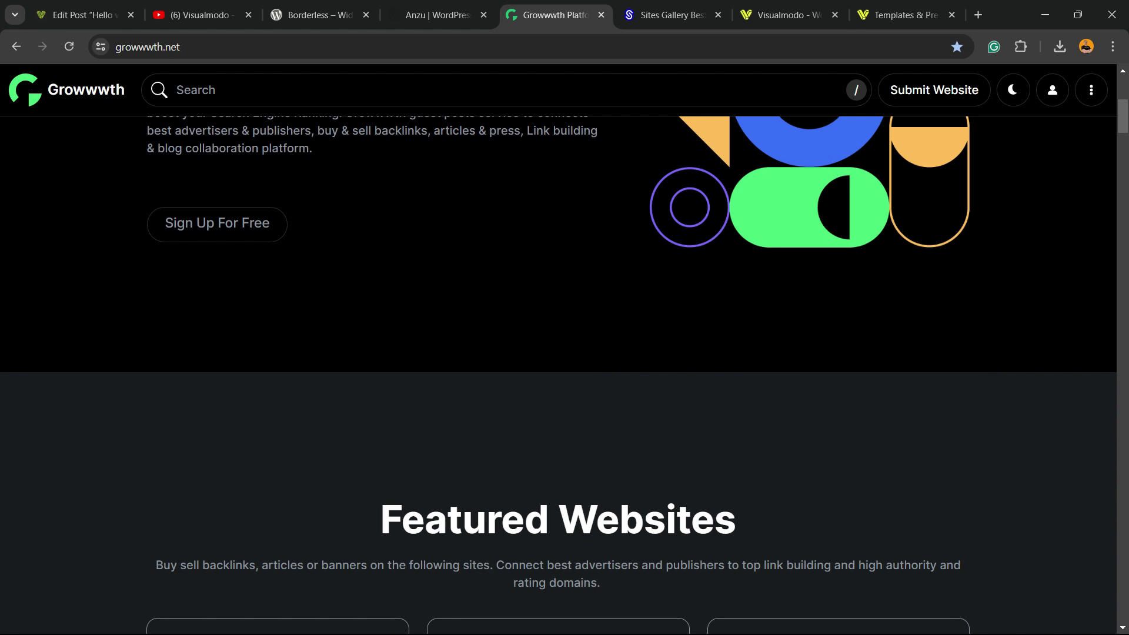
pyautogui.scroll(-5, 565, 353)
pyautogui.scroll(-5, 564, 353)
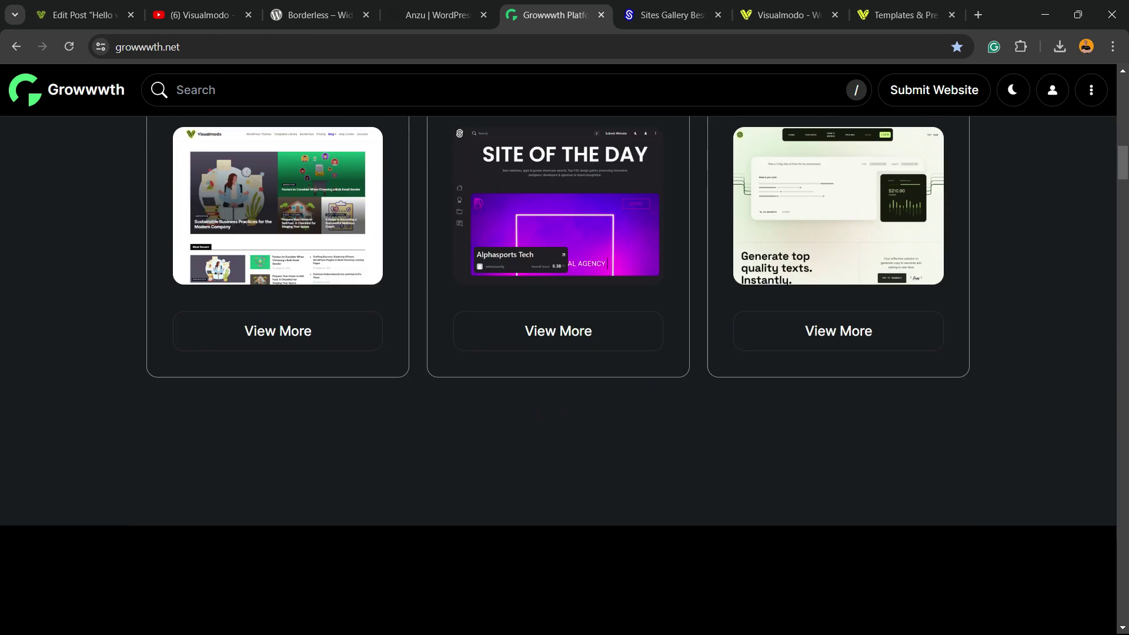
pyautogui.scroll(-3, 565, 353)
pyautogui.scroll(-4, 565, 353)
pyautogui.scroll(-4, 565, 353)
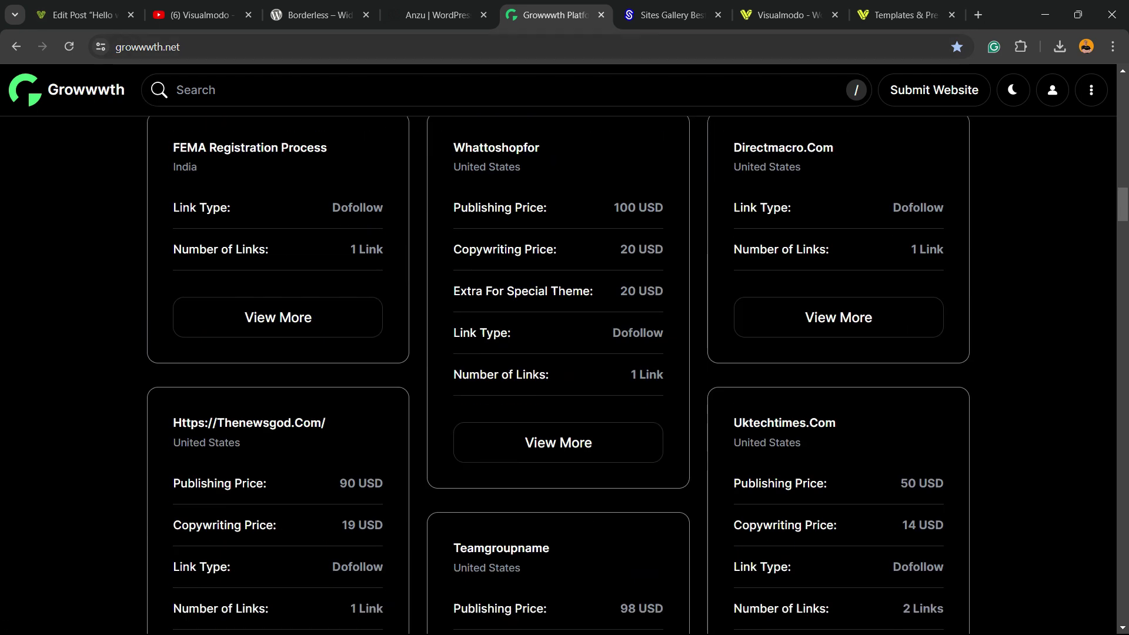
pyautogui.click(148, 47)
pyautogui.moveTo(148, 47); pyautogui.dragTo(196, 47)
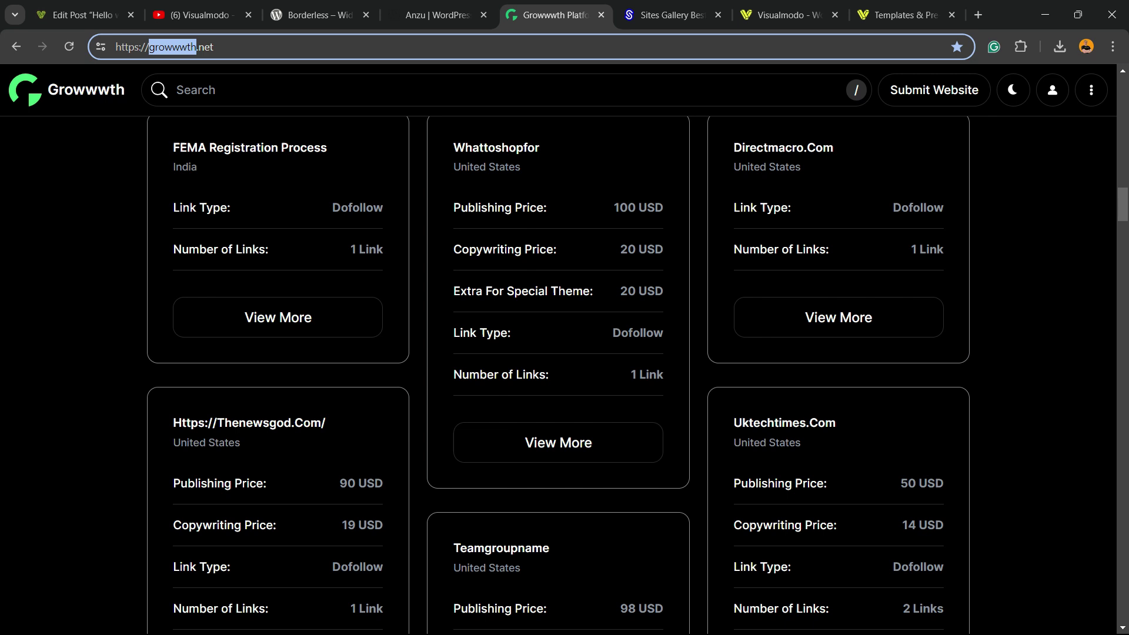
pyautogui.click(565, 353)
pyautogui.scroll(-5, 564, 352)
pyautogui.scroll(-3, 565, 353)
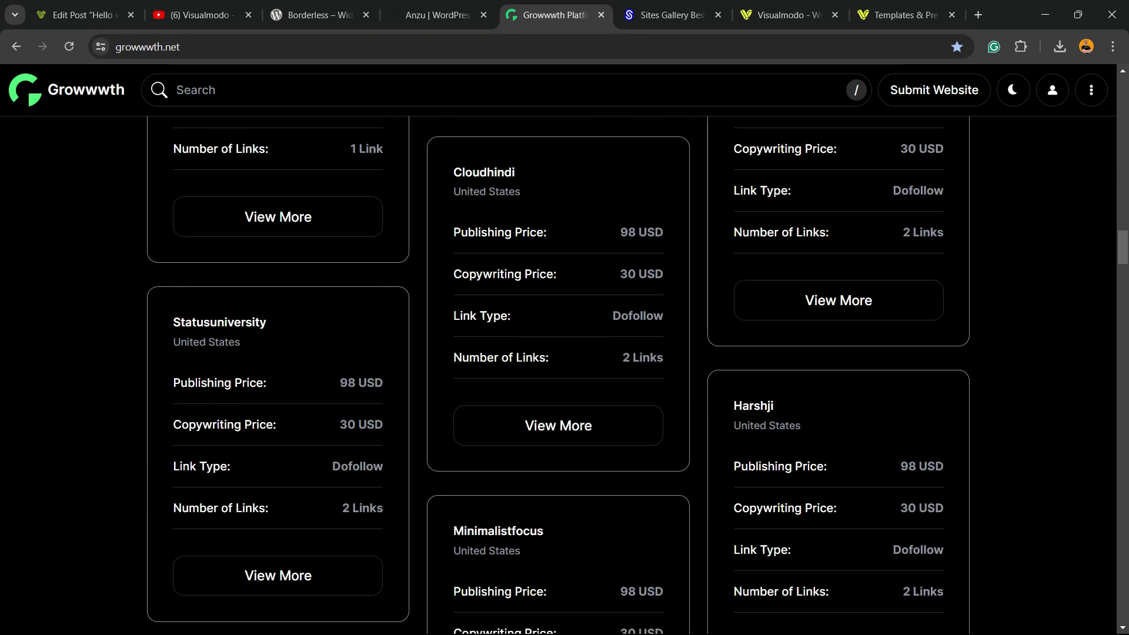
pyautogui.scroll(-3, 564, 353)
pyautogui.scroll(-3, 565, 353)
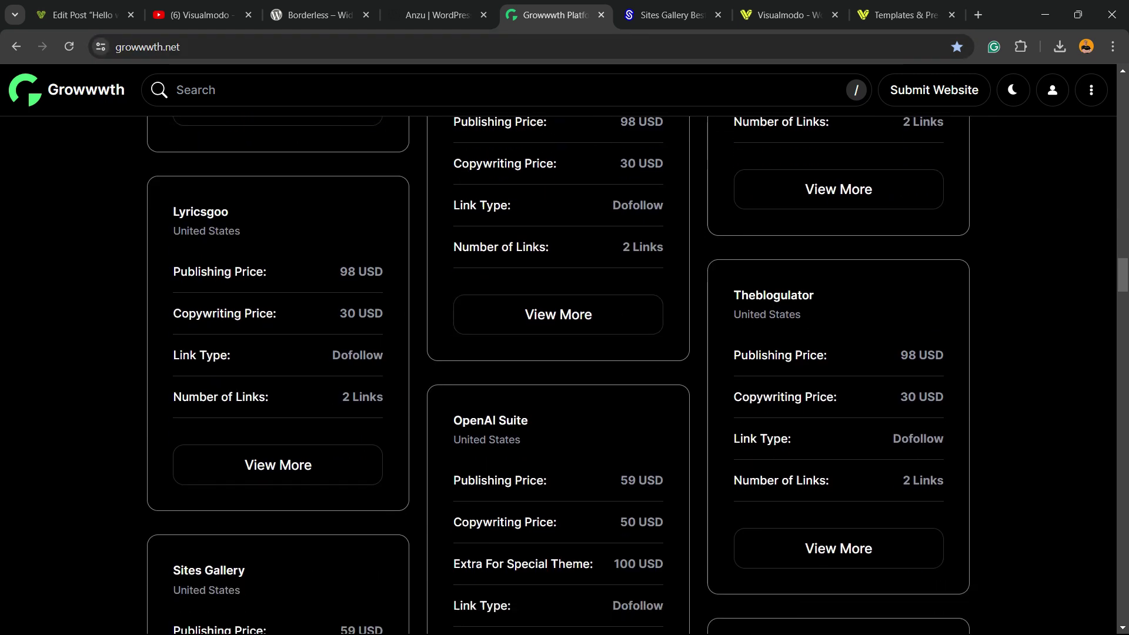
pyautogui.scroll(-2, 565, 353)
pyautogui.scroll(-4, 565, 352)
# Step: Browse the Sites Gallery design showcase, then bring up the Visualmodo homepage tab
pyautogui.click(670, 15)
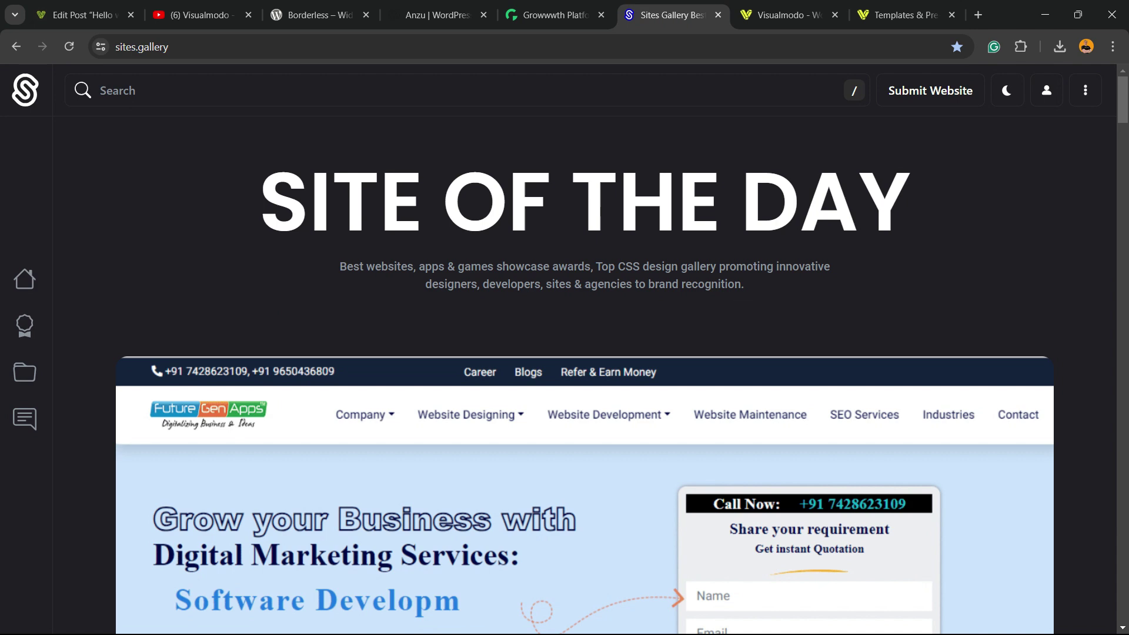
pyautogui.scroll(-4, 564, 353)
pyautogui.scroll(-3, 565, 353)
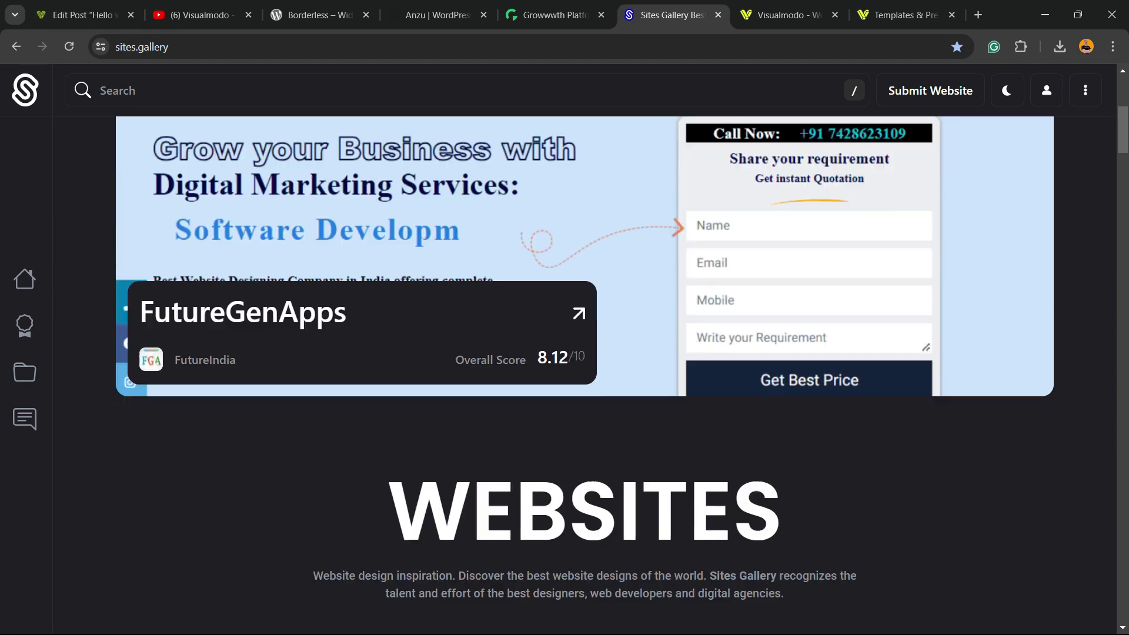
pyautogui.scroll(-1, 565, 353)
pyautogui.scroll(-3, 565, 352)
pyautogui.scroll(-4, 565, 352)
pyautogui.scroll(-3, 565, 353)
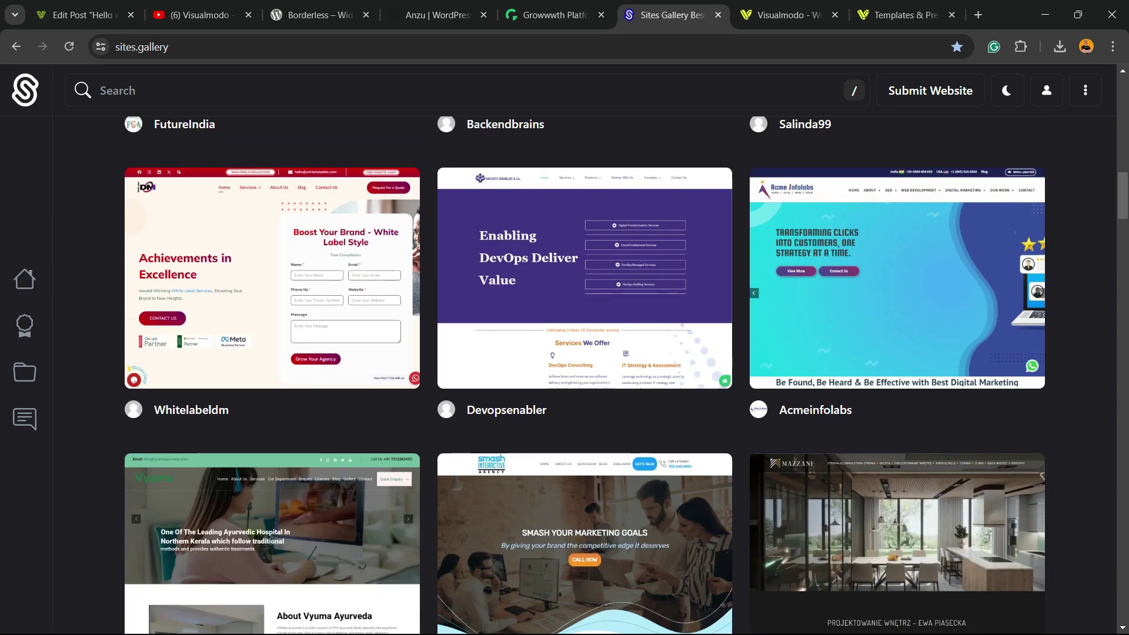
pyautogui.scroll(-3, 565, 353)
pyautogui.scroll(-2, 565, 353)
pyautogui.scroll(-1, 564, 353)
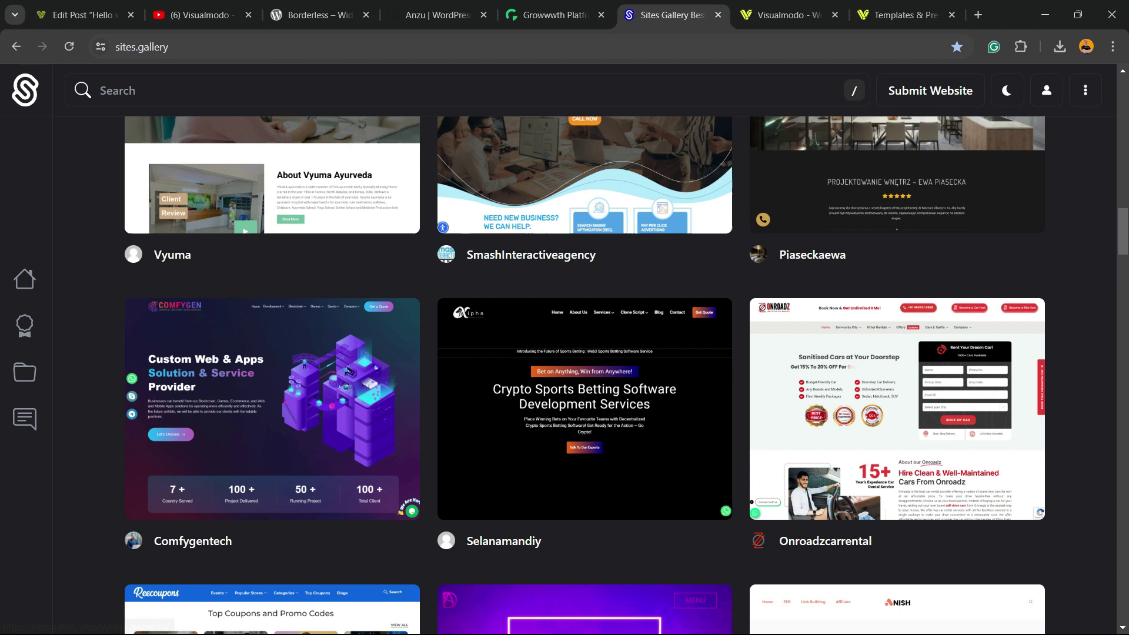
pyautogui.scroll(-3, 565, 353)
pyautogui.scroll(-3, 565, 352)
pyautogui.scroll(-2, 564, 353)
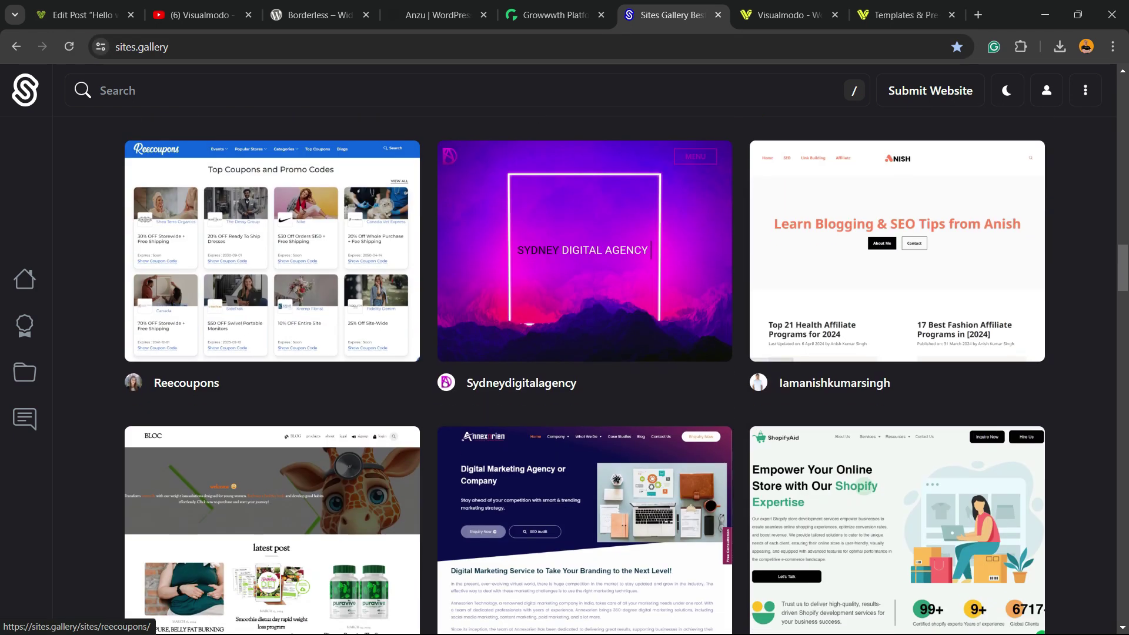
pyautogui.scroll(-3, 565, 353)
pyautogui.scroll(-3, 565, 354)
pyautogui.scroll(-3, 565, 352)
pyautogui.scroll(-4, 564, 353)
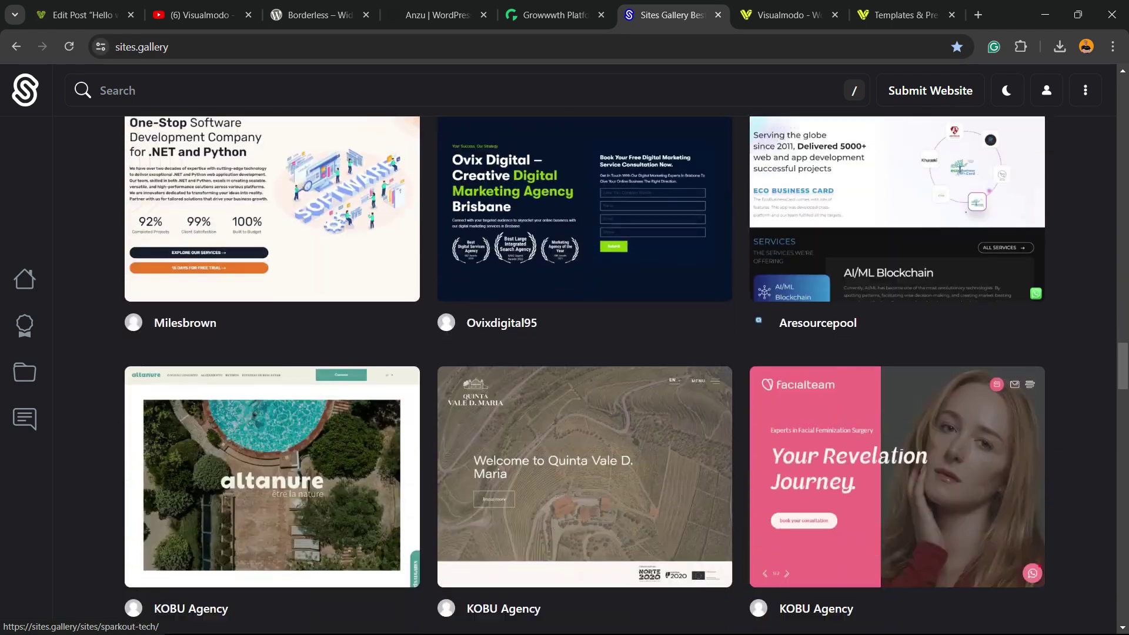
pyautogui.scroll(-2, 565, 353)
pyautogui.scroll(-2, 565, 353)
pyautogui.scroll(3, 565, 353)
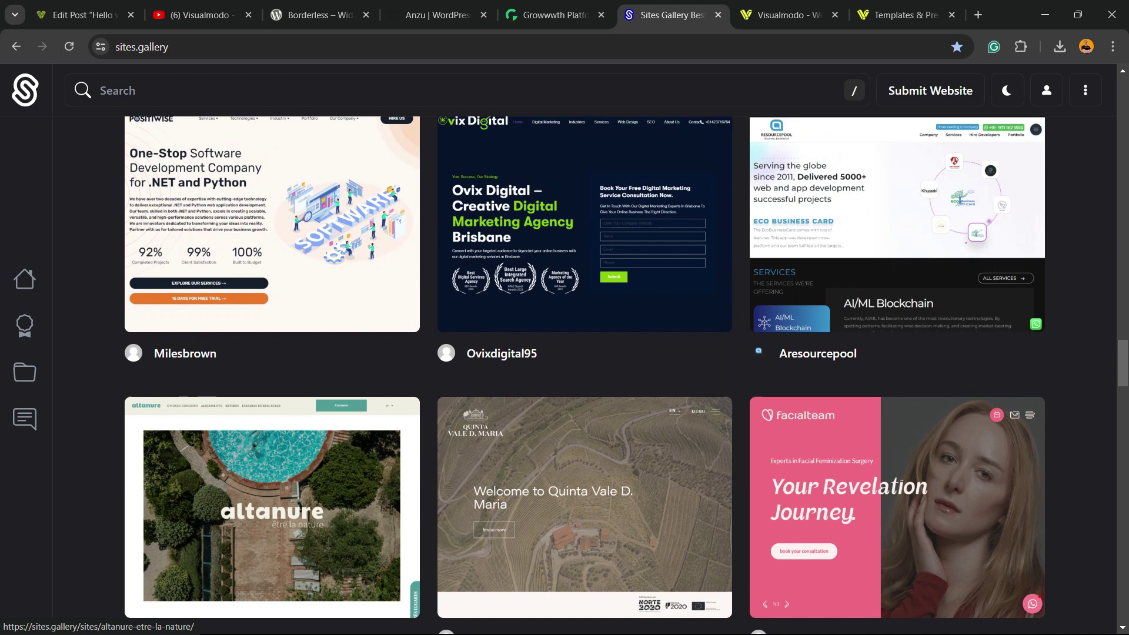
pyautogui.scroll(3, 564, 353)
pyautogui.scroll(2, 565, 353)
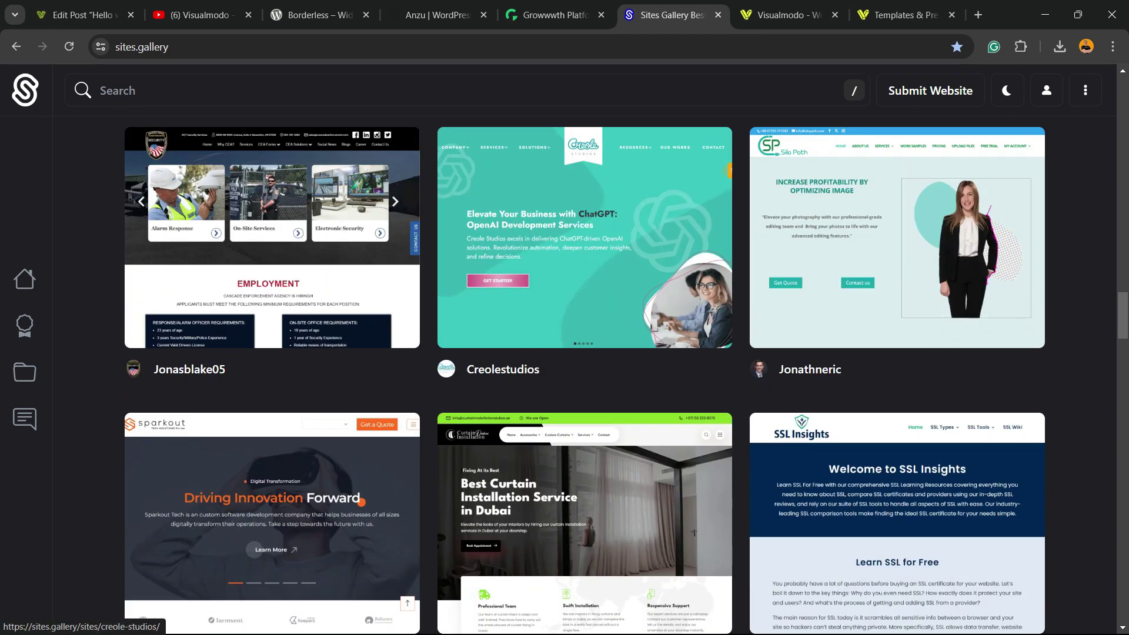
pyautogui.click(785, 15)
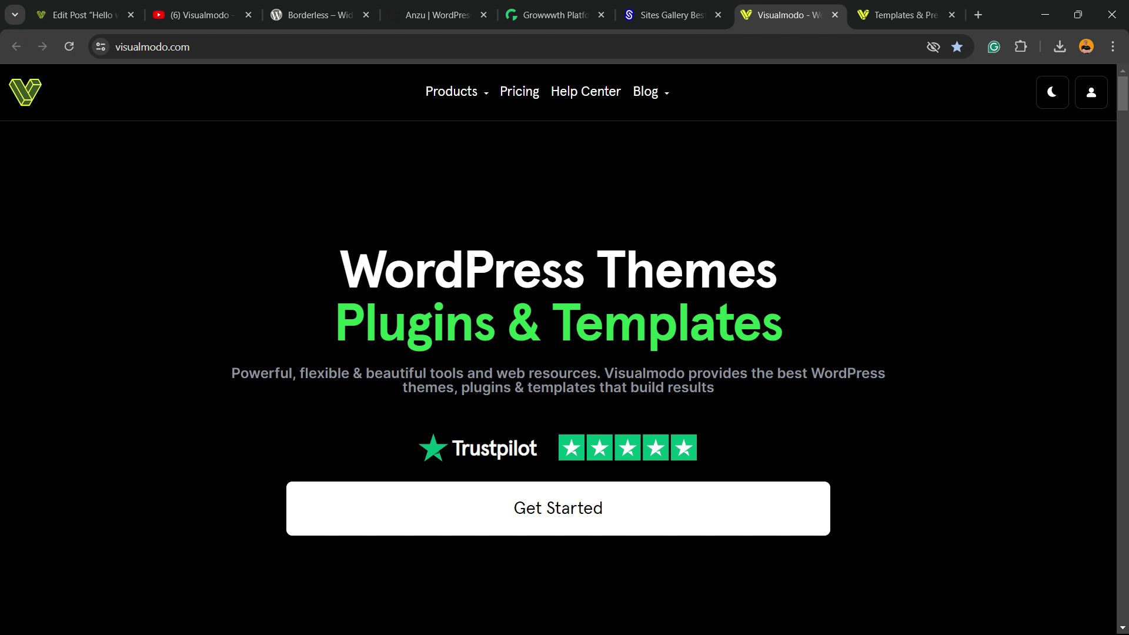
pyautogui.scroll(-2, 564, 354)
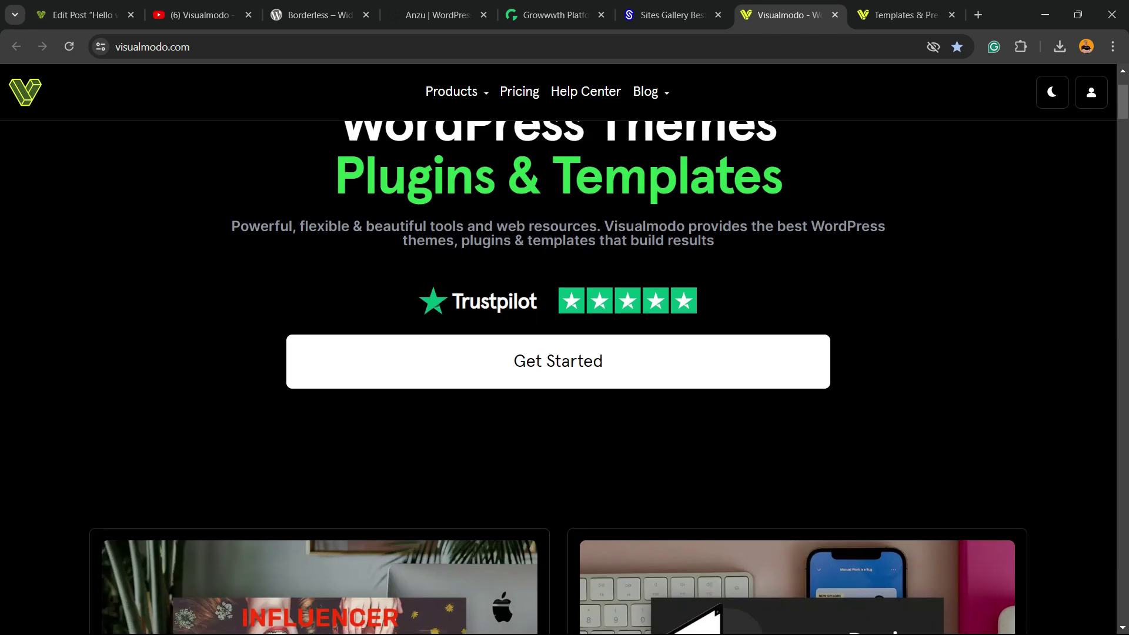
pyautogui.scroll(-3, 317, 353)
pyautogui.scroll(-3, 317, 353)
pyautogui.scroll(-2, 317, 353)
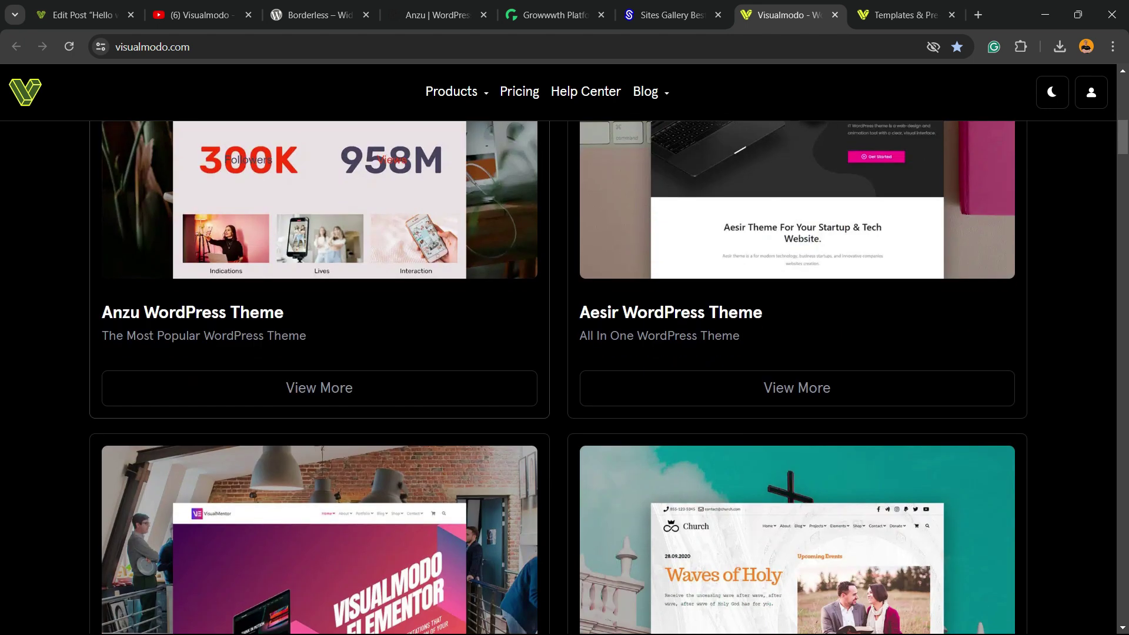
pyautogui.scroll(-4, 318, 353)
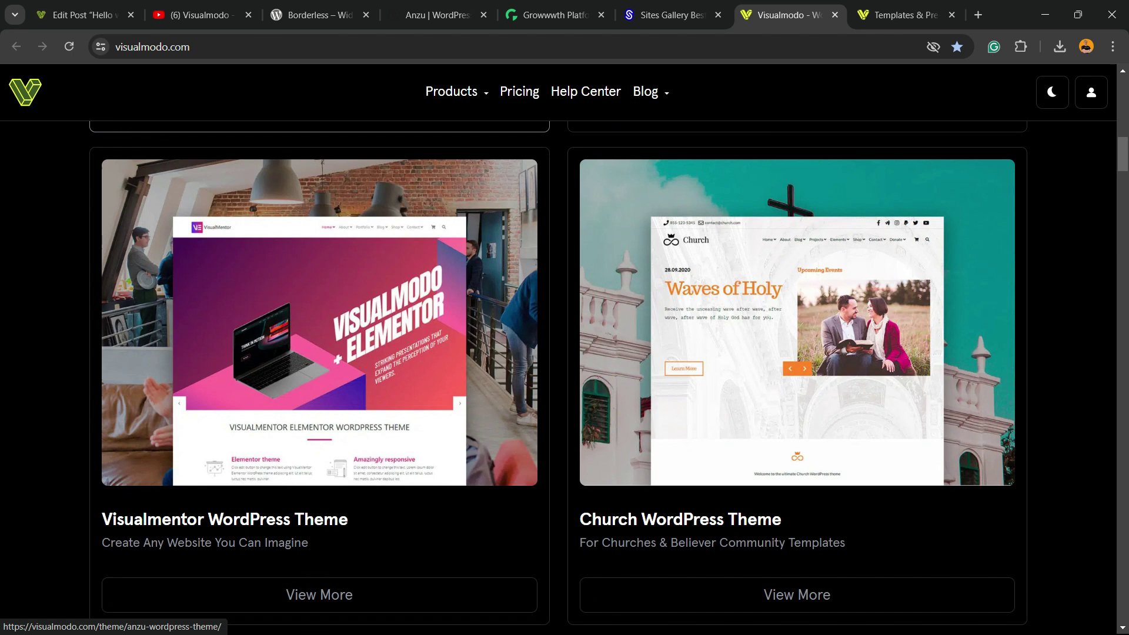
pyautogui.scroll(-3, 317, 353)
pyautogui.scroll(-3, 565, 353)
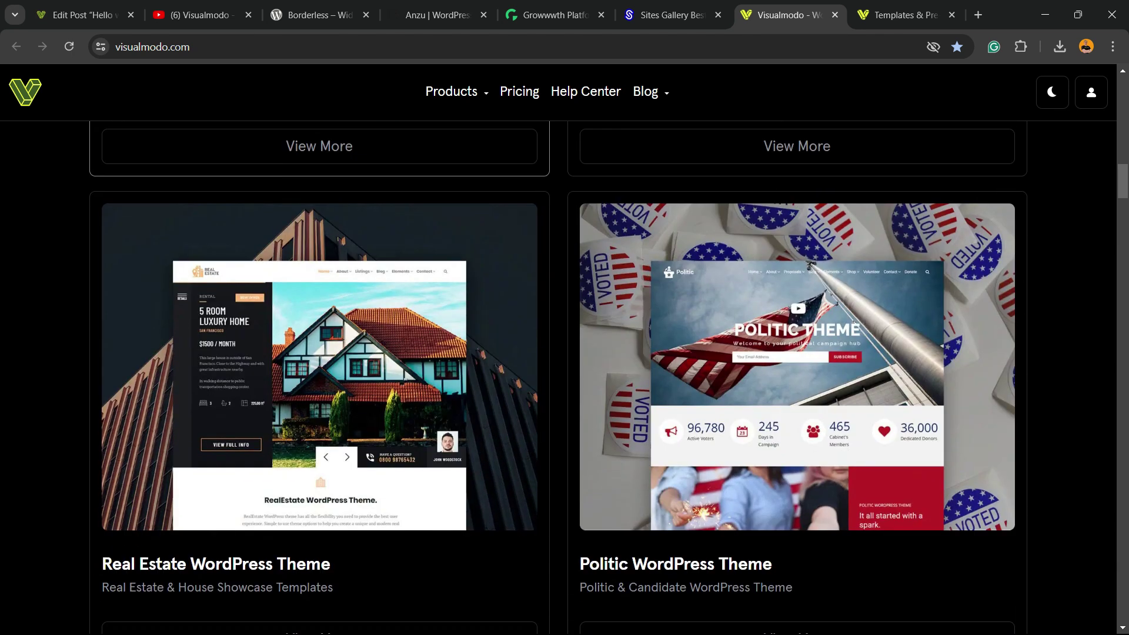
pyautogui.scroll(-5, 565, 353)
pyautogui.scroll(-4, 564, 353)
pyautogui.scroll(-3, 564, 352)
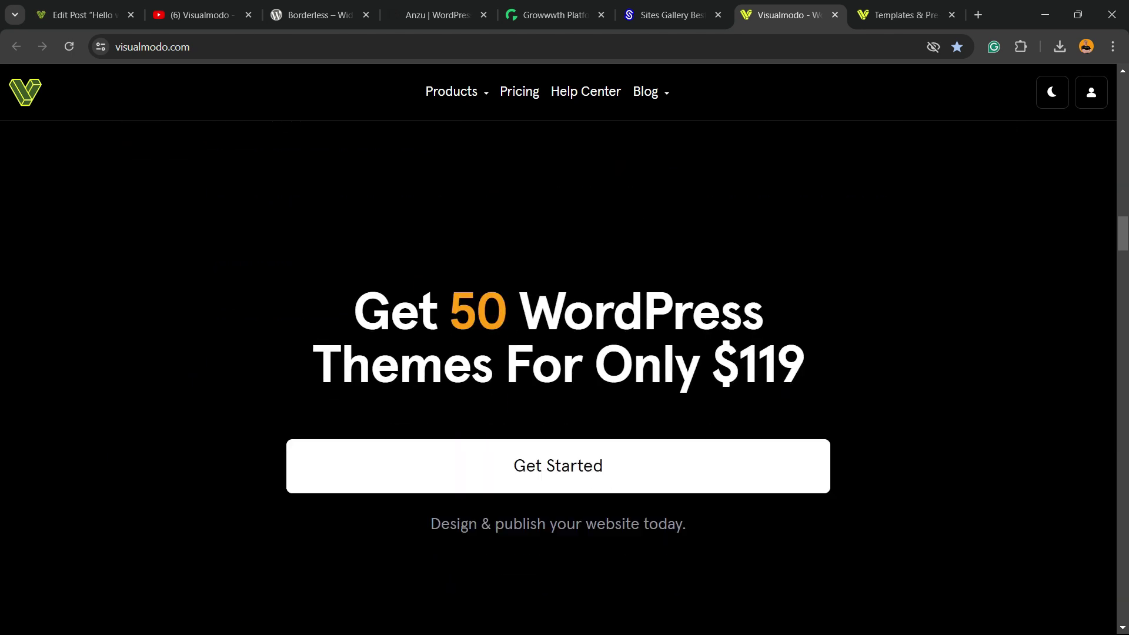
pyautogui.scroll(-3, 564, 352)
pyautogui.scroll(-3, 564, 353)
# Step: Switch to Visualmodo's Templates Library tab and browse its template designs
pyautogui.hotkey('ctrl', 'Tab')
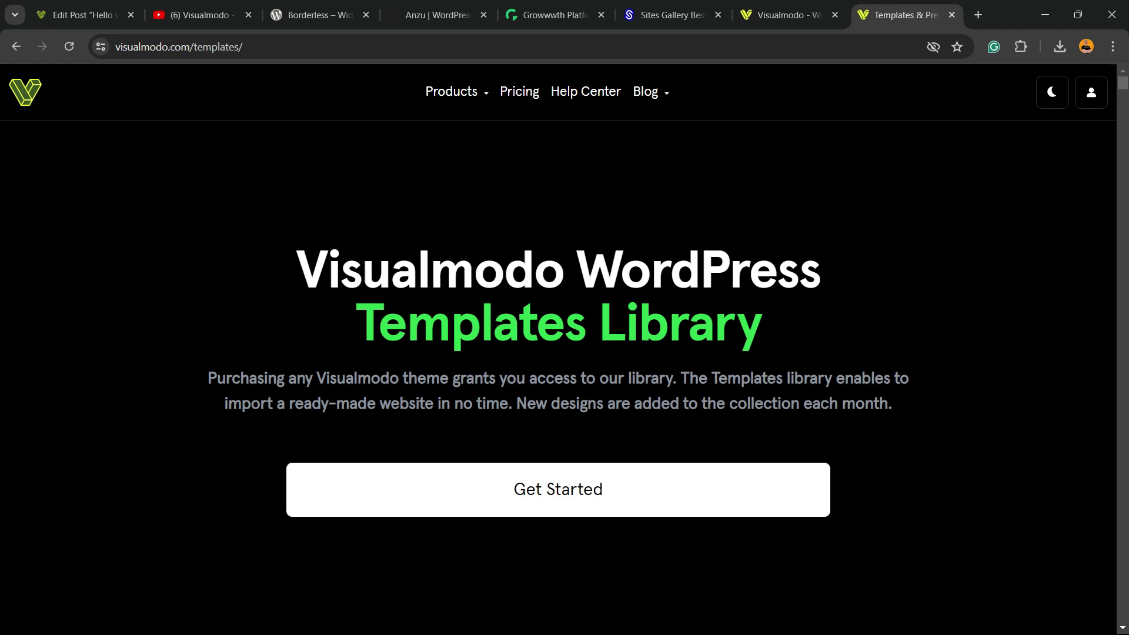
pyautogui.scroll(-4, 565, 353)
pyautogui.scroll(-3, 565, 352)
pyautogui.scroll(-4, 557, 353)
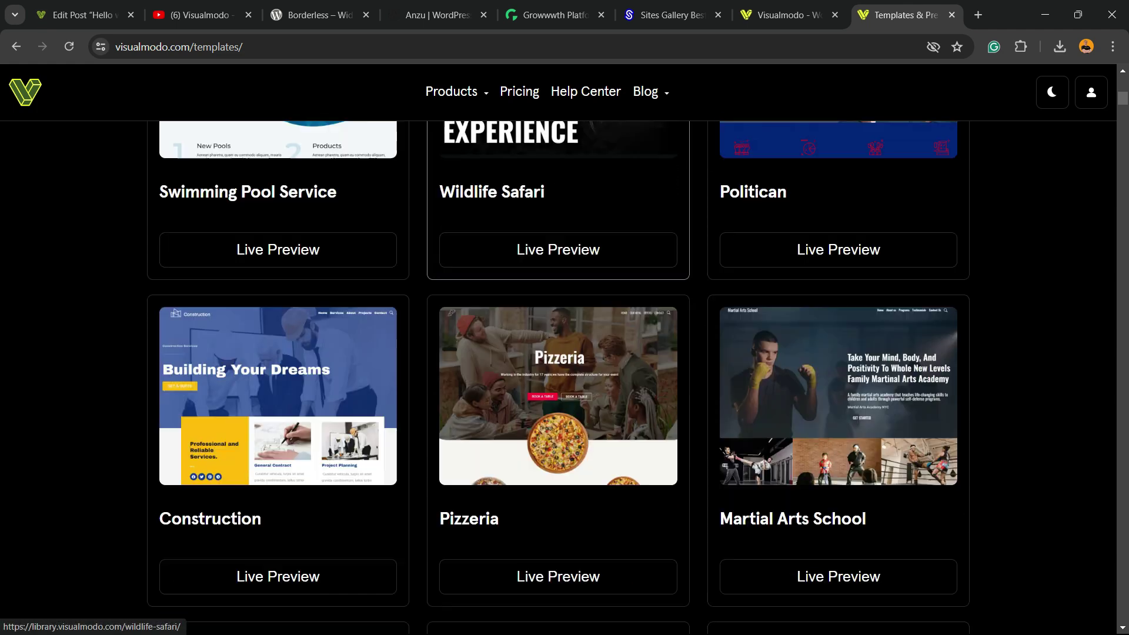
pyautogui.scroll(-3, 558, 353)
pyautogui.scroll(-4, 557, 353)
pyautogui.scroll(-3, 557, 352)
pyautogui.scroll(-3, 558, 352)
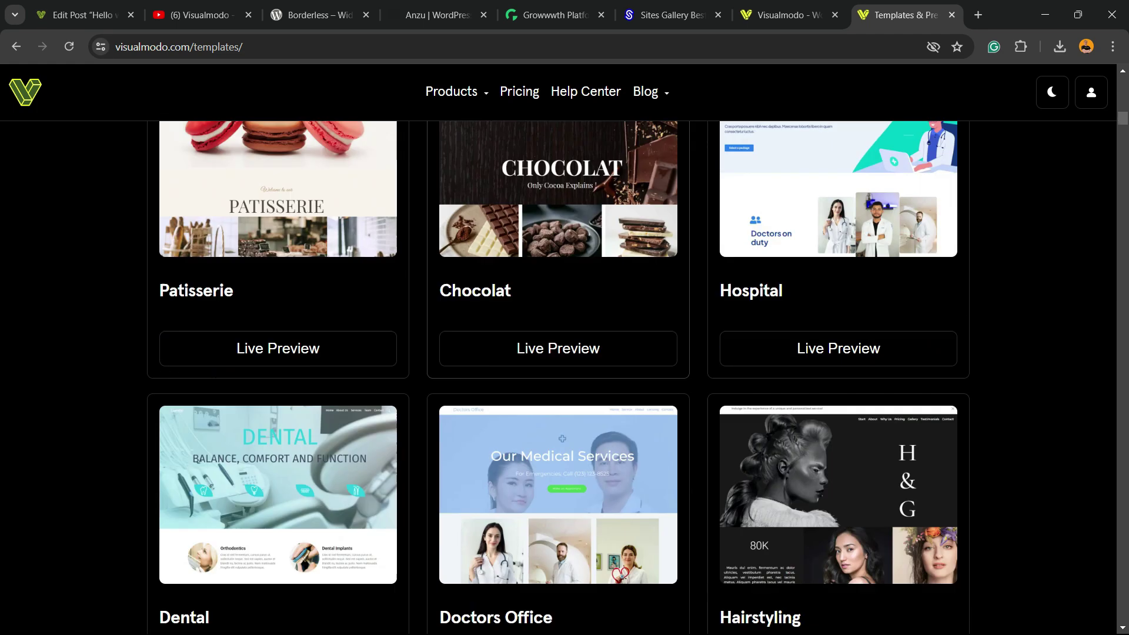
pyautogui.scroll(-1, 557, 352)
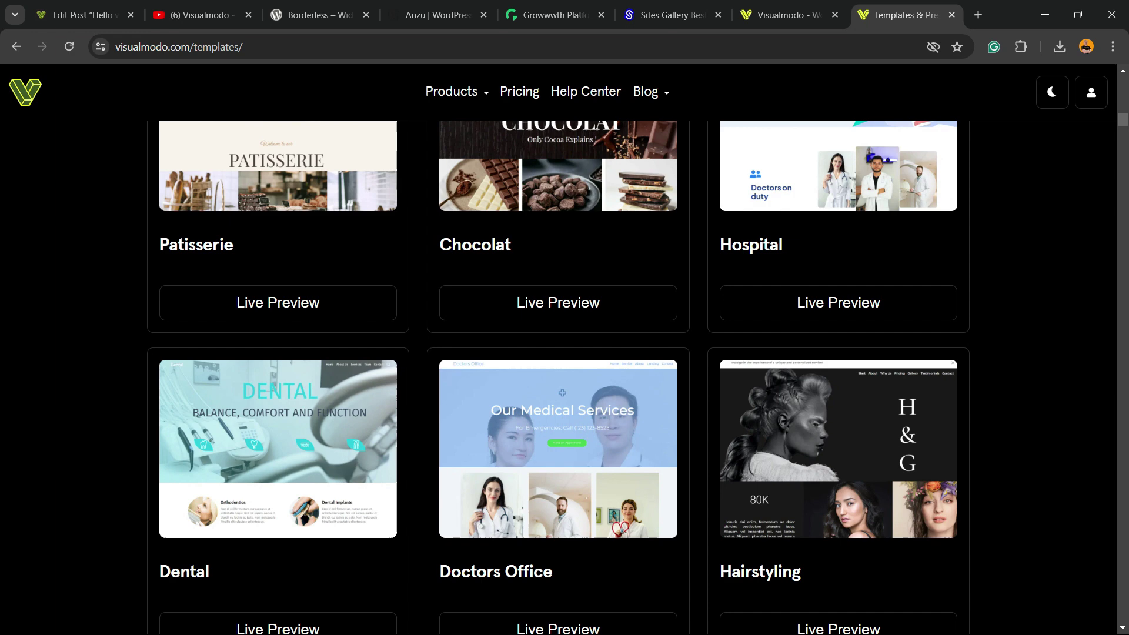
pyautogui.scroll(-2, 557, 353)
pyautogui.scroll(-2, 557, 353)
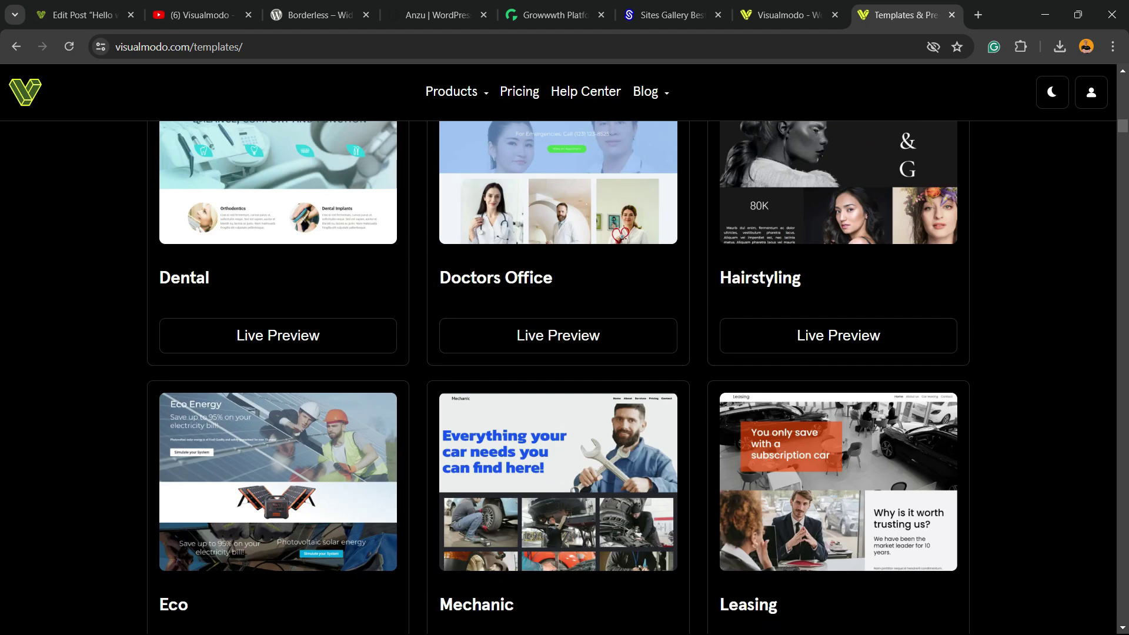
pyautogui.scroll(-3, 557, 352)
pyautogui.scroll(-3, 558, 353)
pyautogui.scroll(-3, 557, 352)
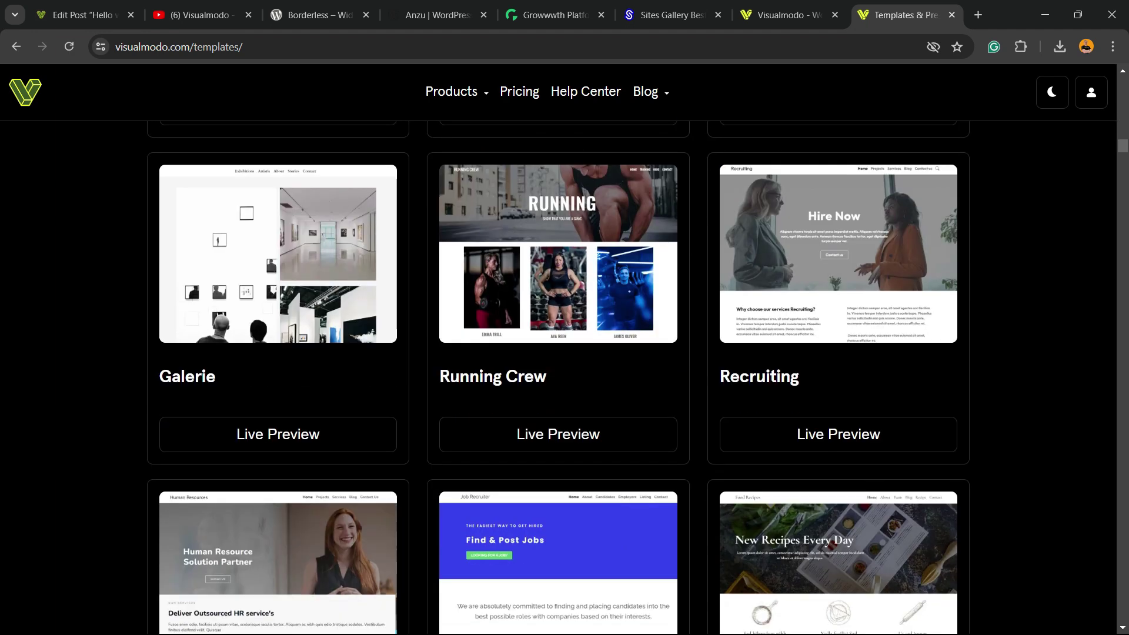
pyautogui.scroll(-3, 558, 353)
pyautogui.scroll(-3, 558, 353)
pyautogui.scroll(-3, 557, 353)
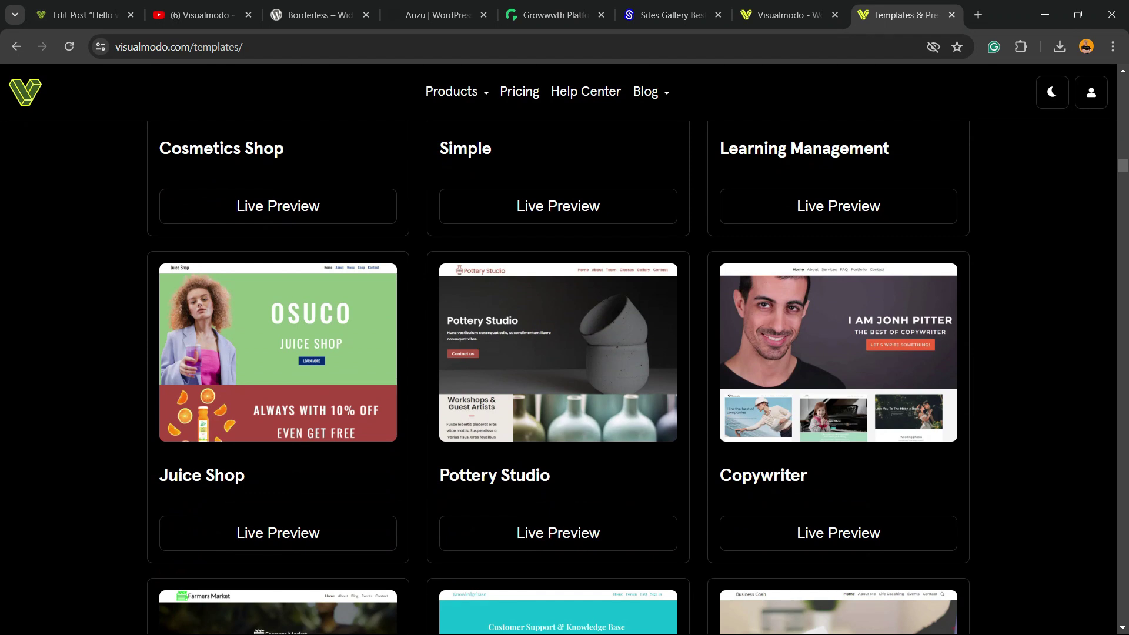
pyautogui.scroll(-2, 557, 352)
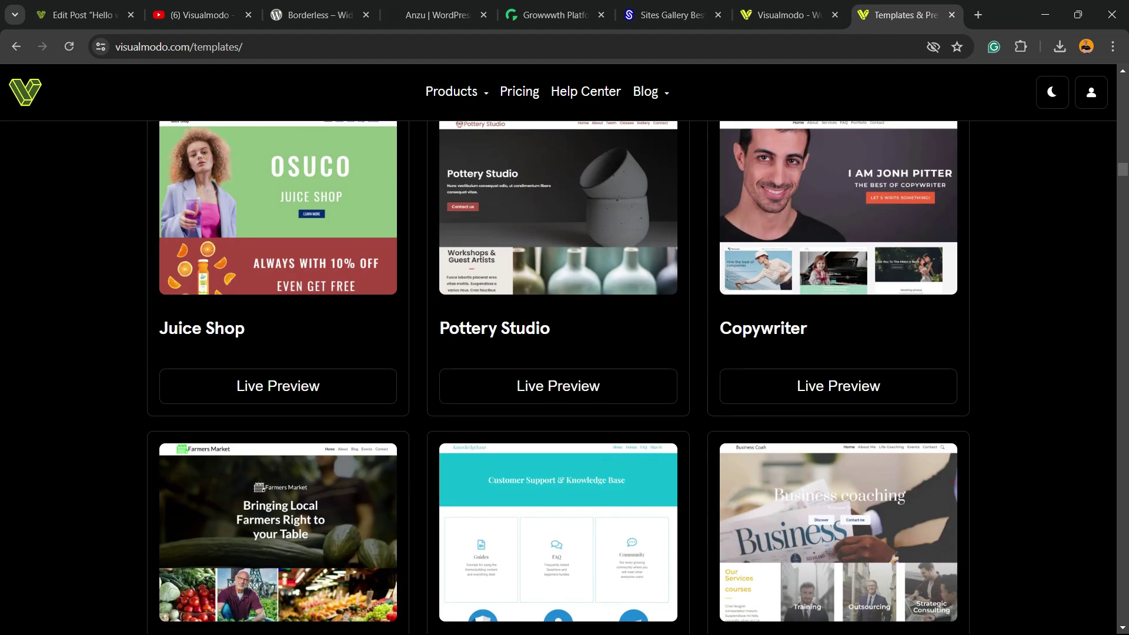